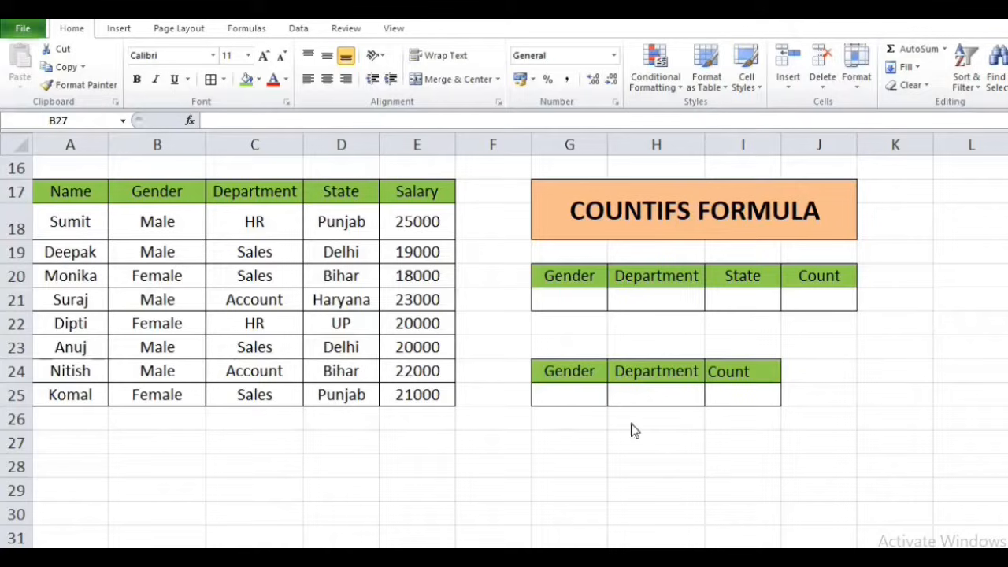
Examine the empty Gender, Department and Count cells in row 25 and the employee table's Gender and Department columns
left_click(578, 398)
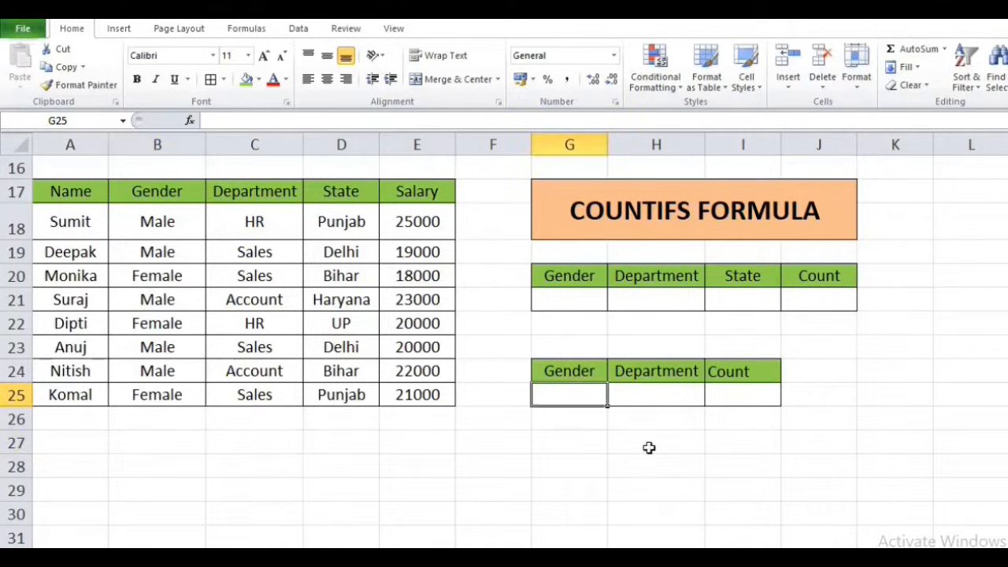
left_click(738, 401)
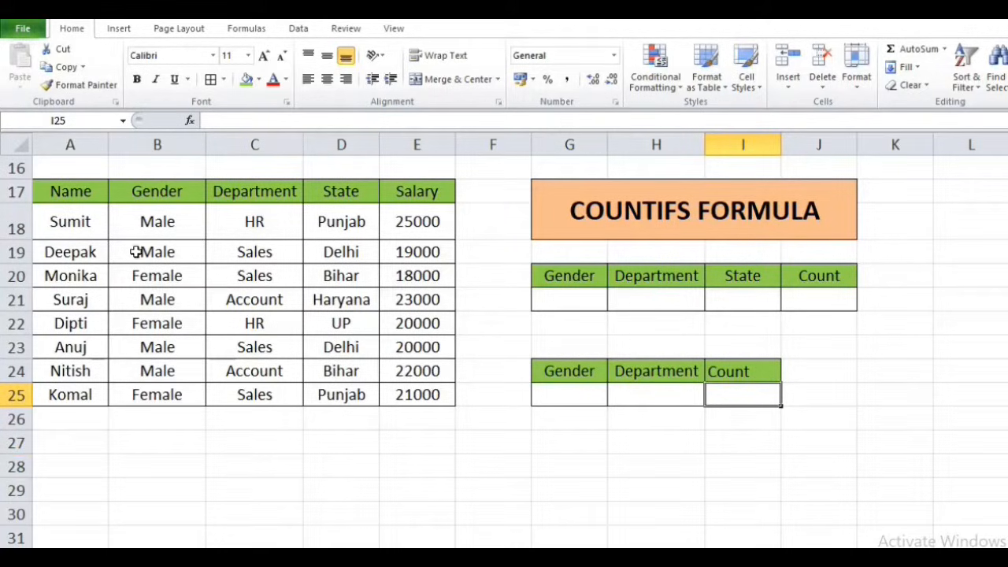
left_click_drag(72, 236, 391, 396)
left_click(364, 438)
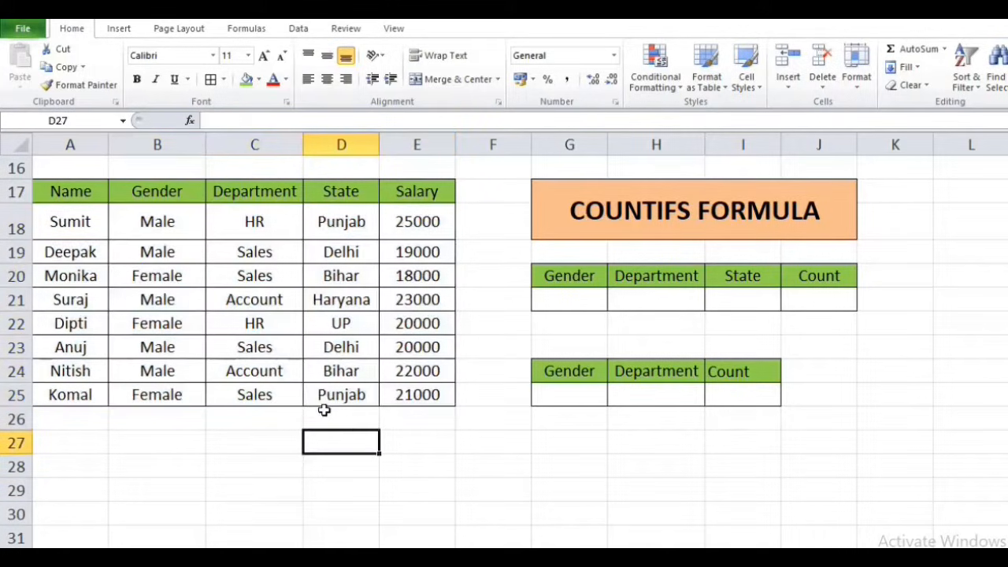
left_click_drag(171, 216, 165, 394)
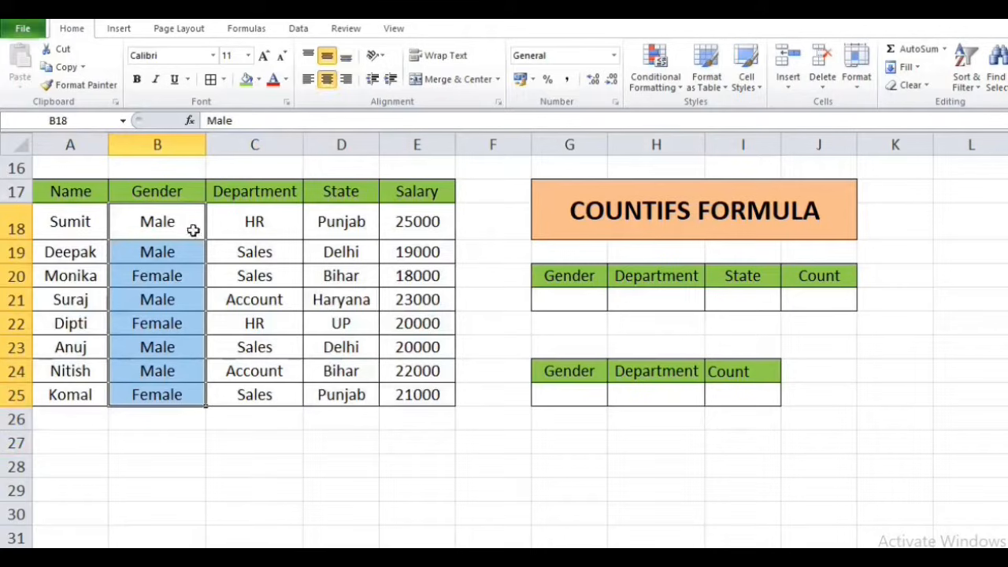
left_click(163, 226)
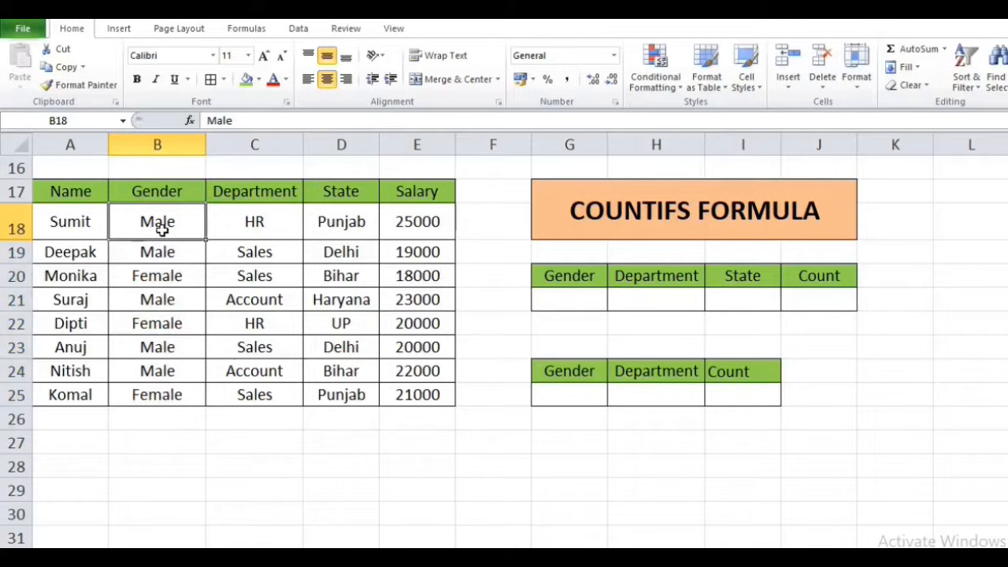
left_click_drag(289, 226, 268, 397)
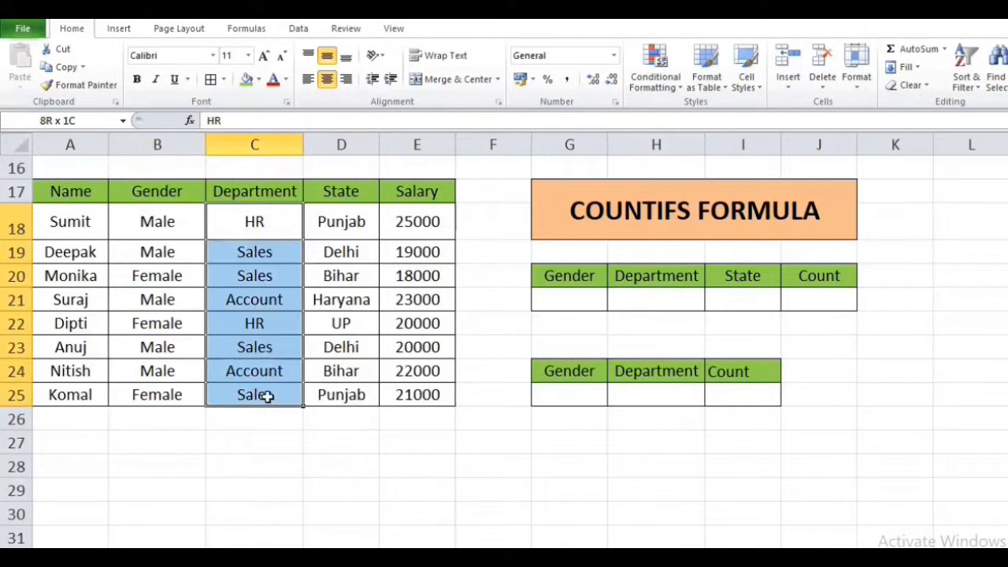
left_click(199, 222)
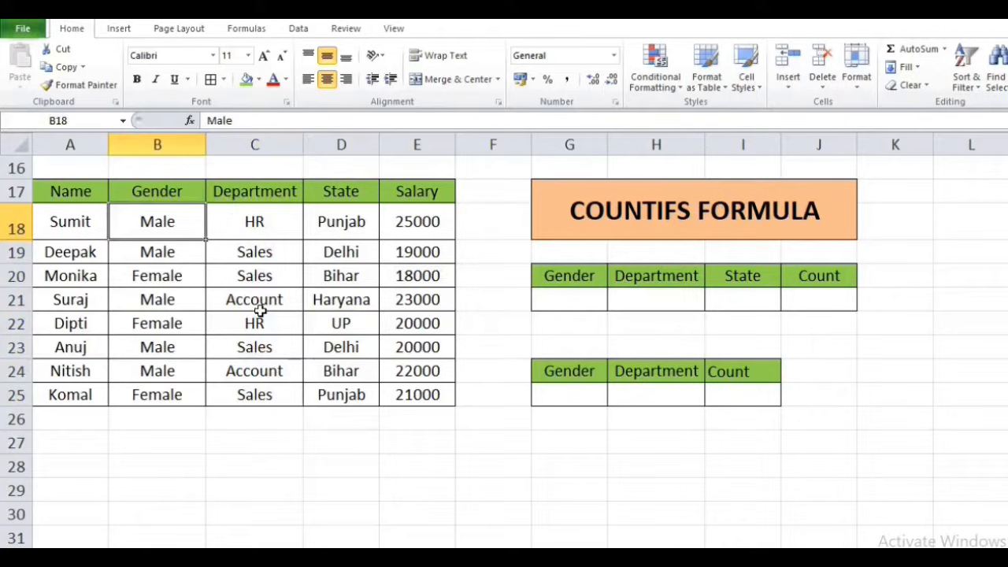
Start a COUNTIFS formula in I25 with gender range B18:B25 and the criterion "male"
left_click(718, 408)
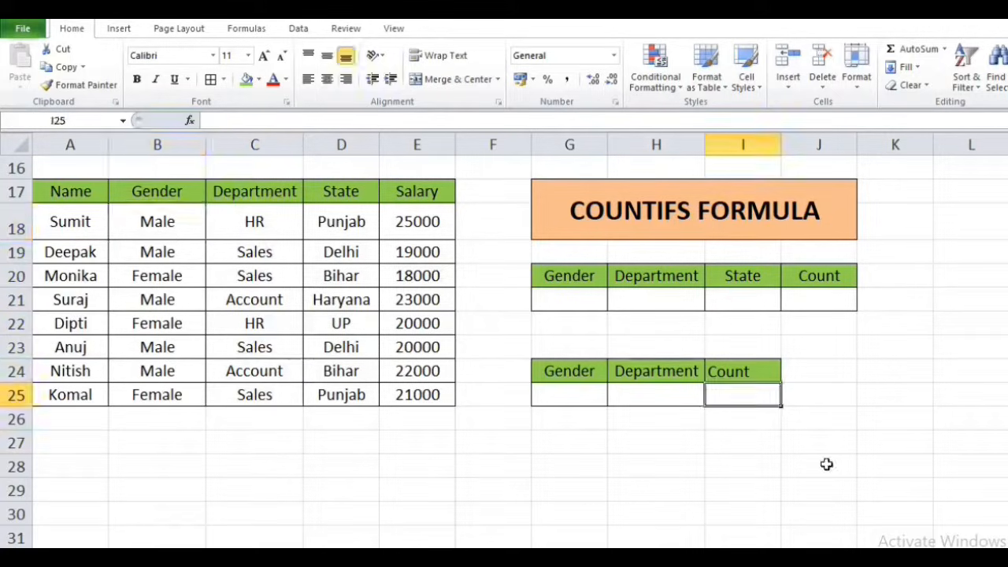
type("=")
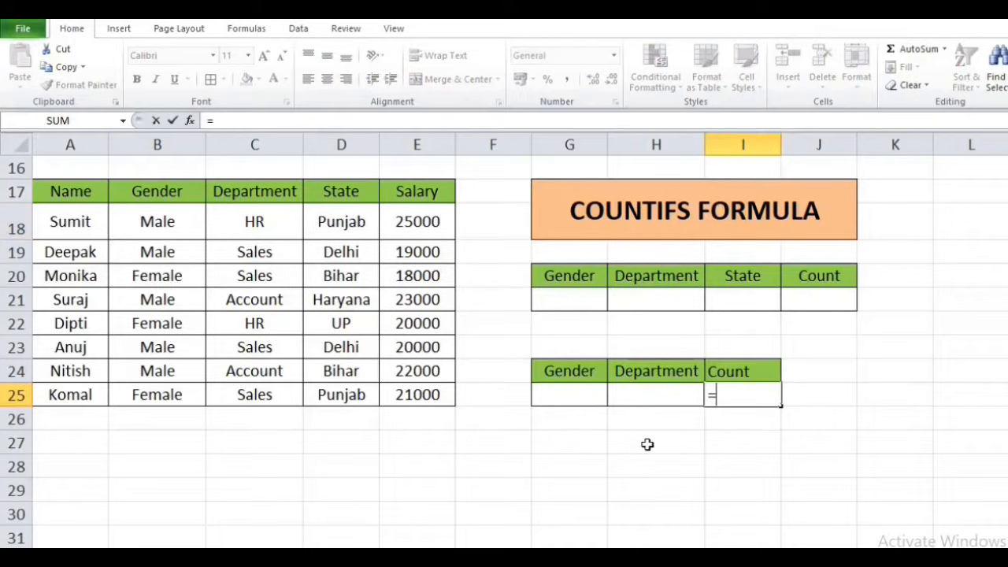
type("count")
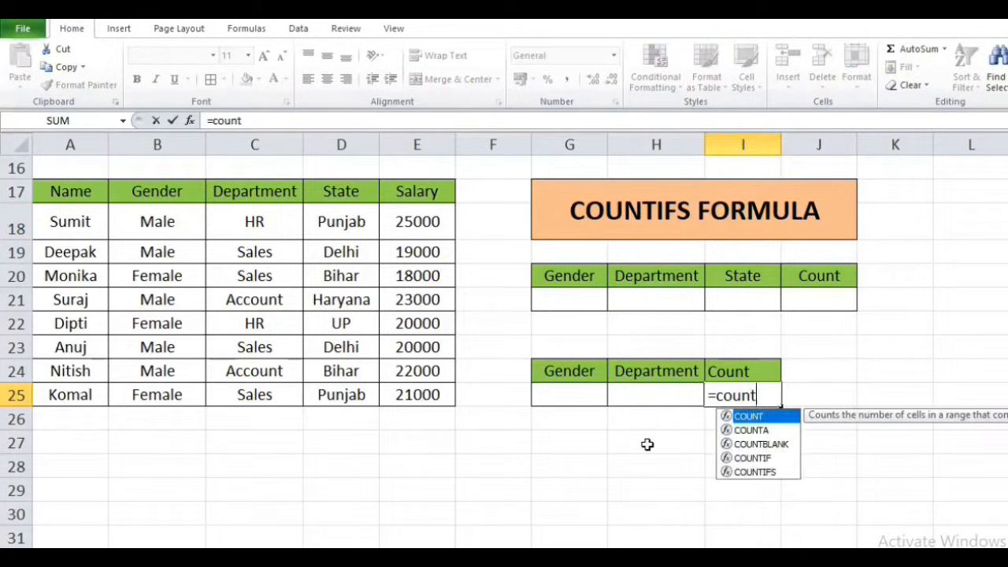
type("ifs")
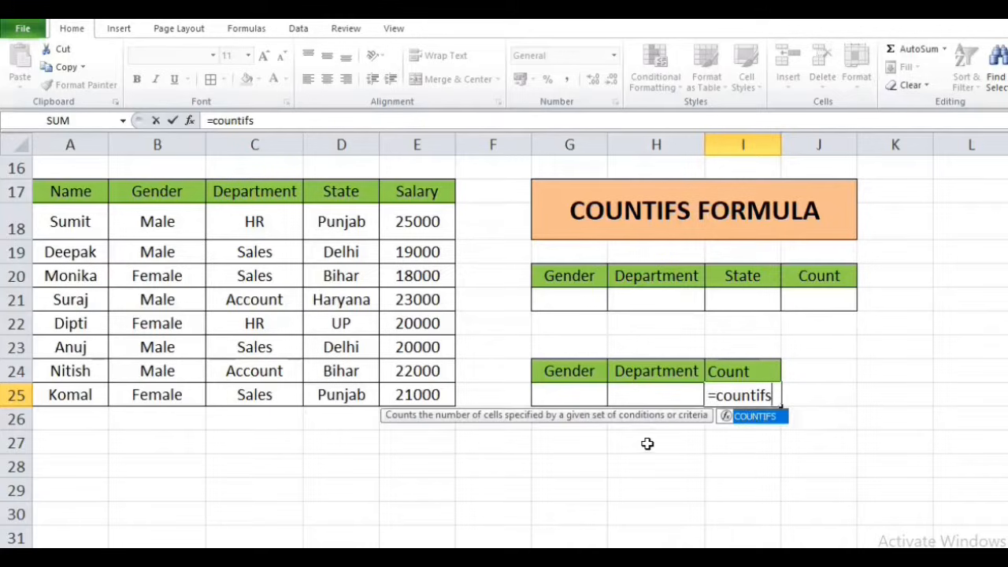
key("Tab")
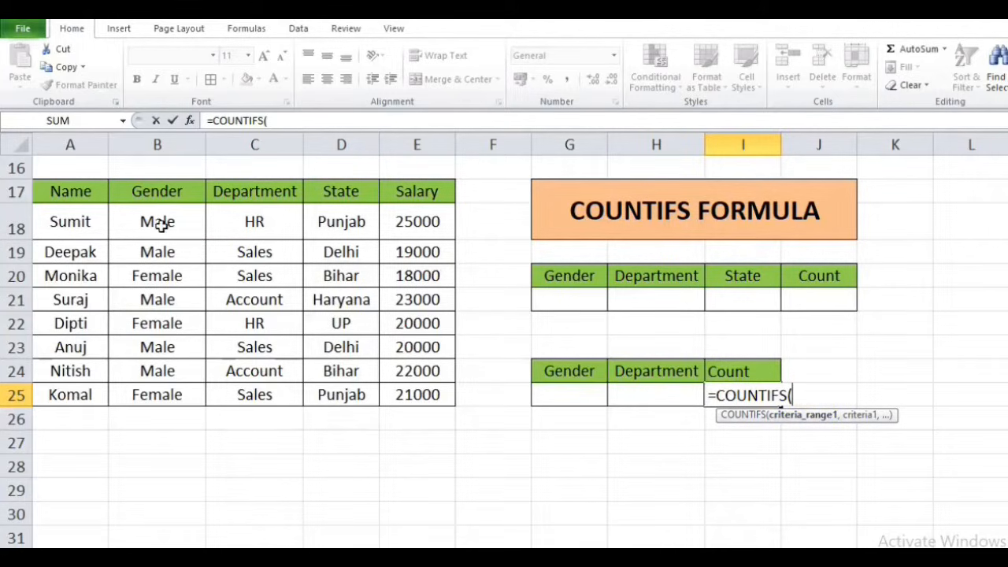
left_click_drag(160, 221, 159, 396)
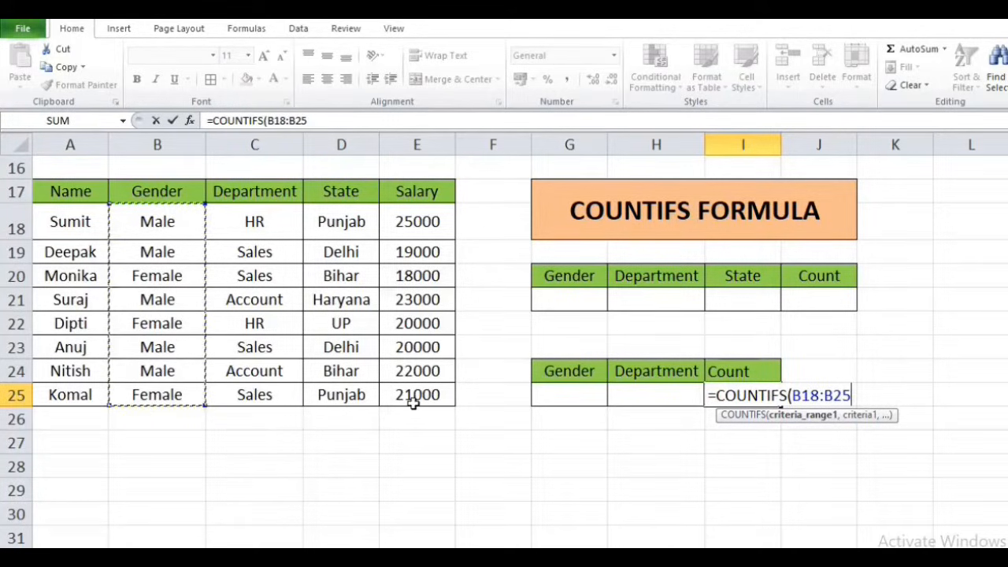
type(",")
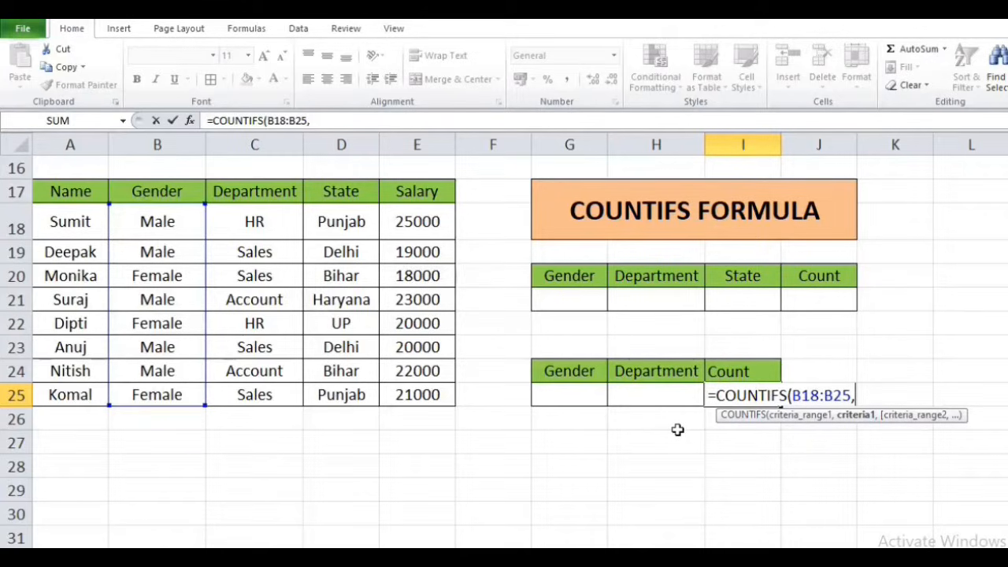
type("male")
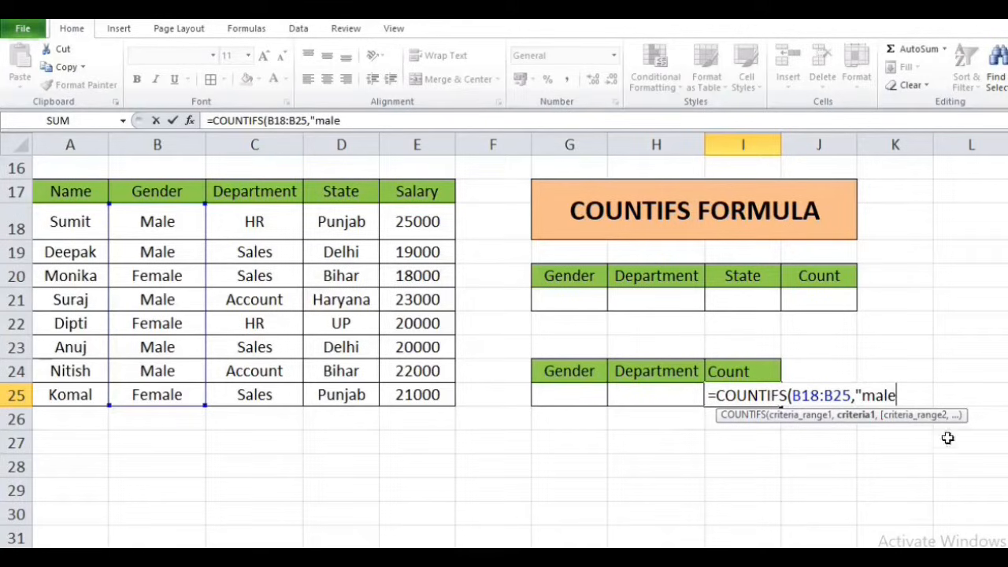
left_click(118, 558)
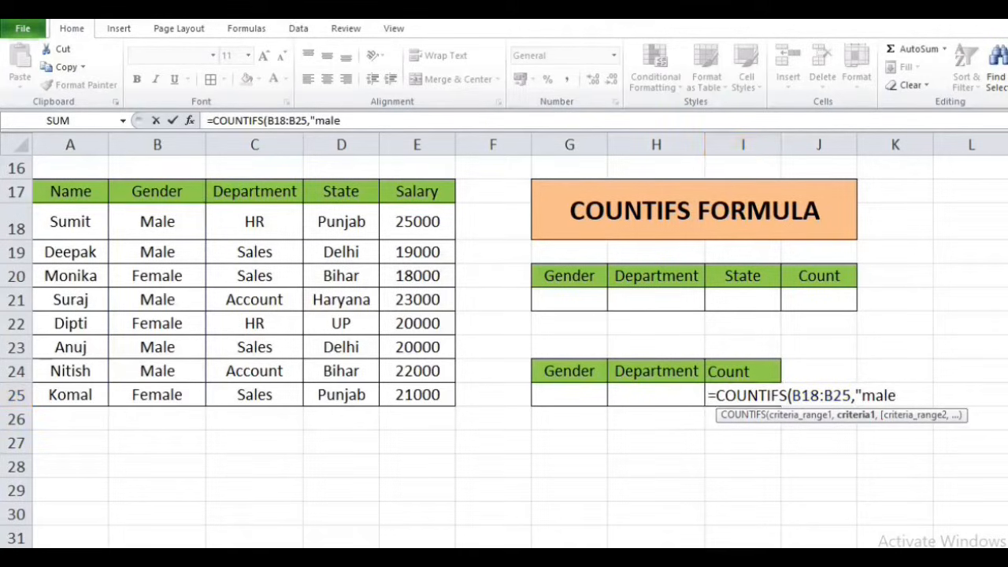
left_click(906, 401)
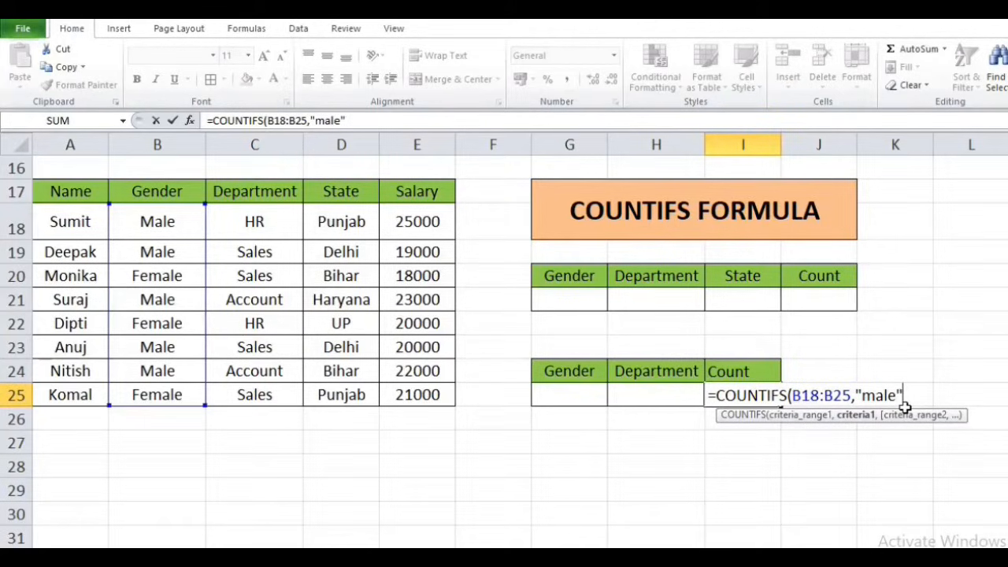
Add department range C18:C25 with the criterion "sales" to the COUNTIFS formula in I25 and complete it
type(",")
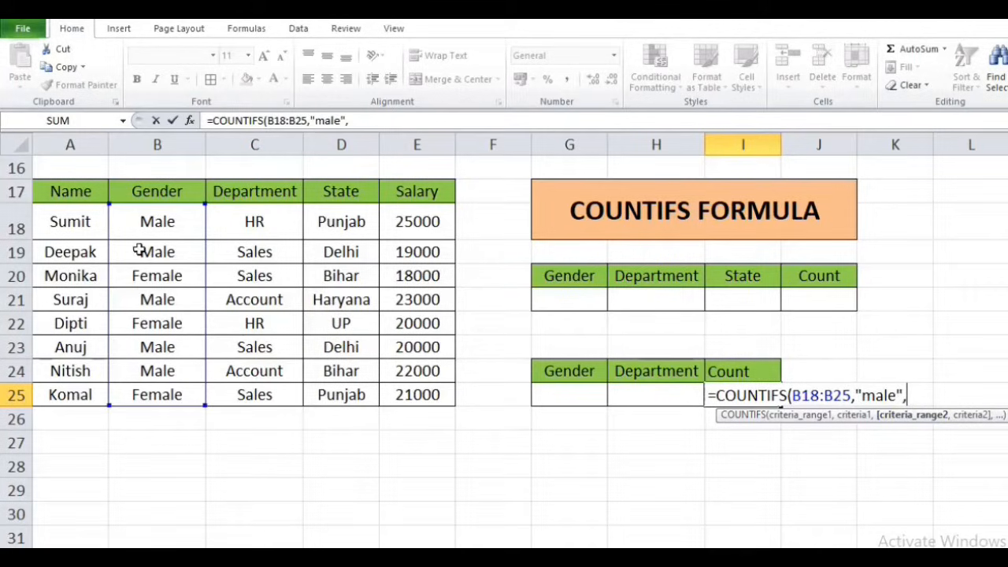
left_click_drag(279, 229, 285, 404)
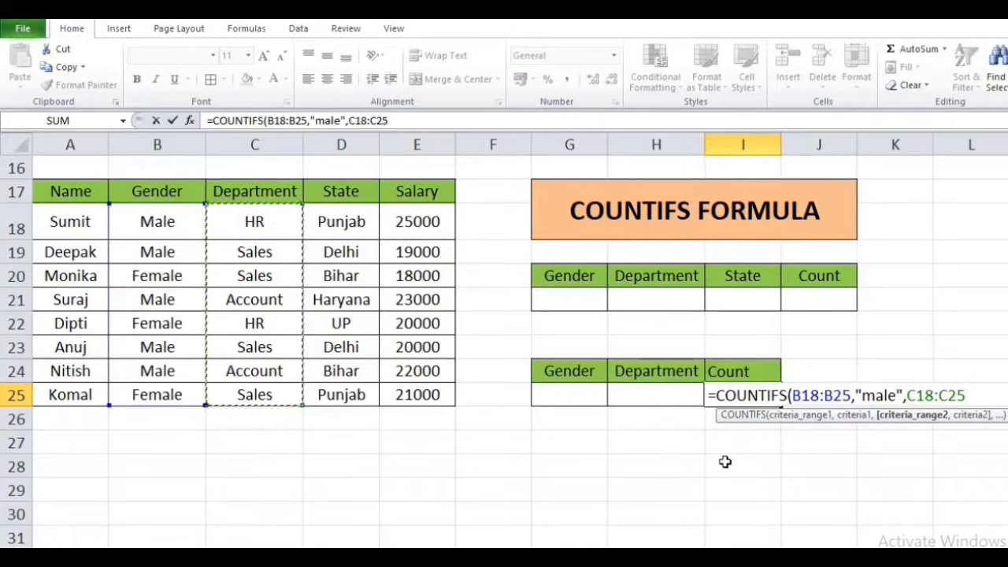
type(",")
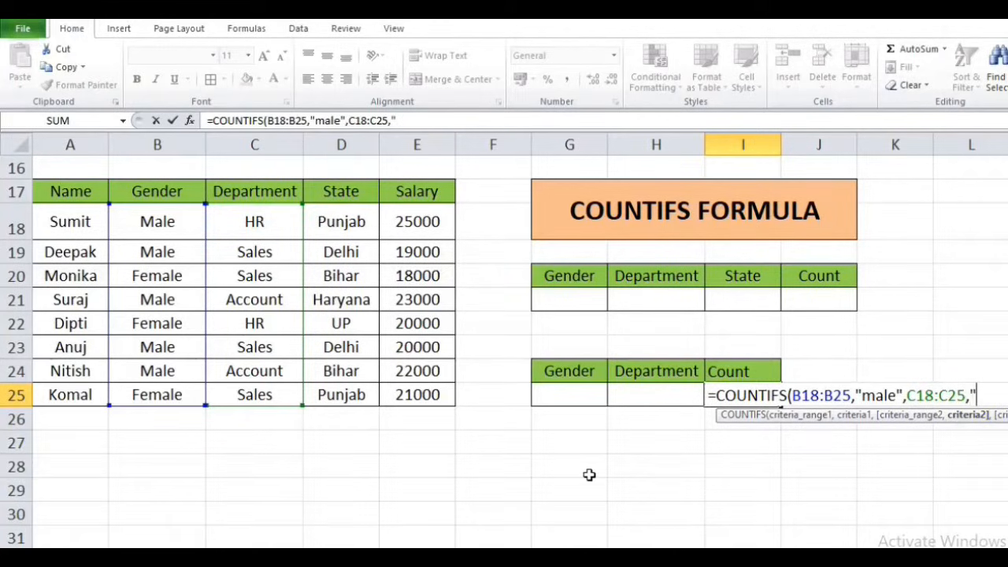
type("sales")
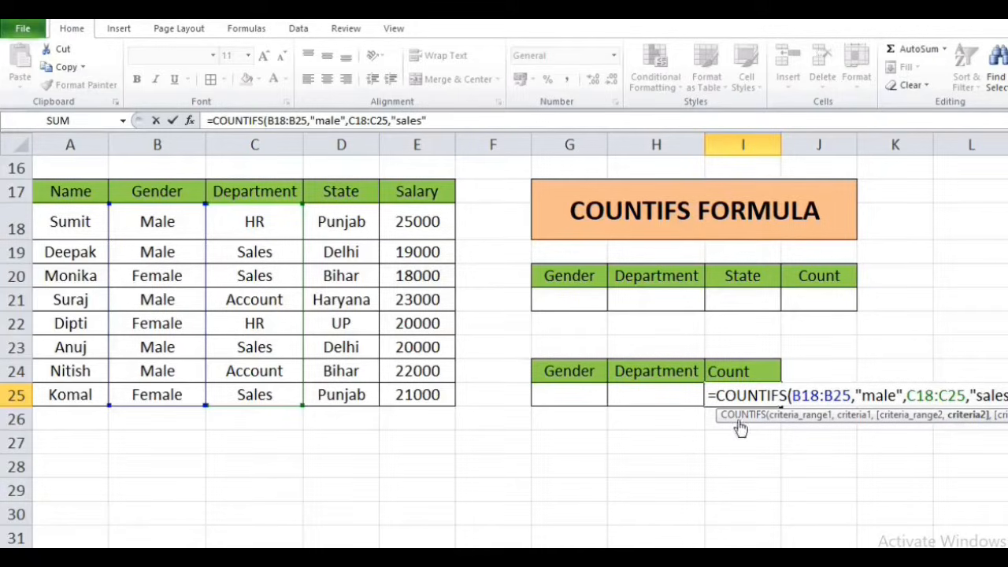
left_click(778, 415)
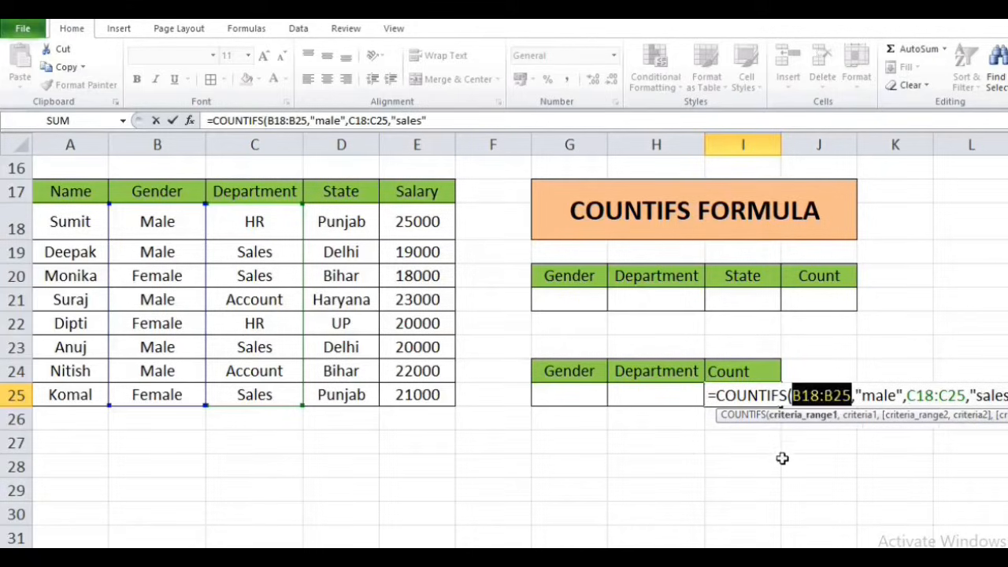
left_click(1004, 397)
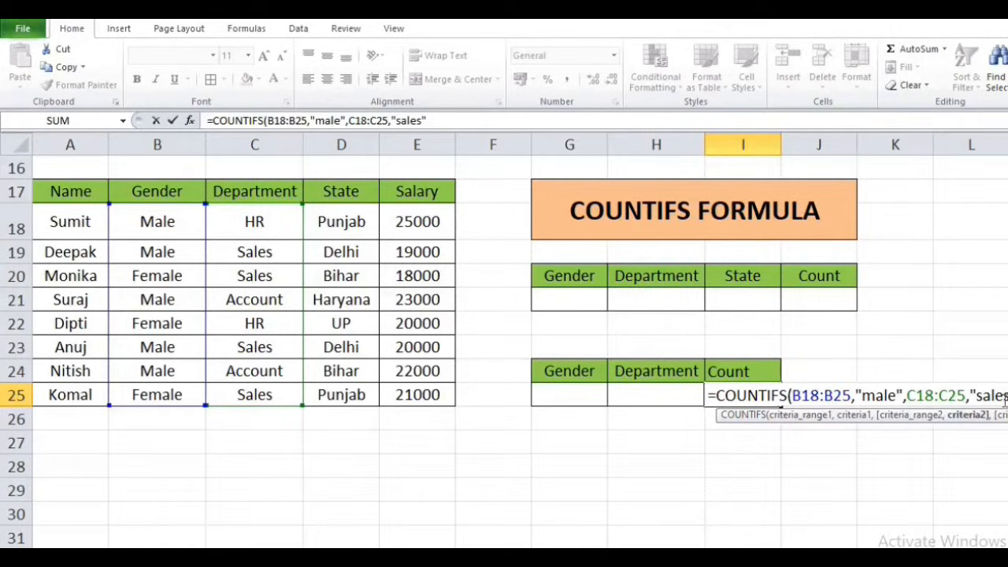
type(")")
key("Return")
key("F1")
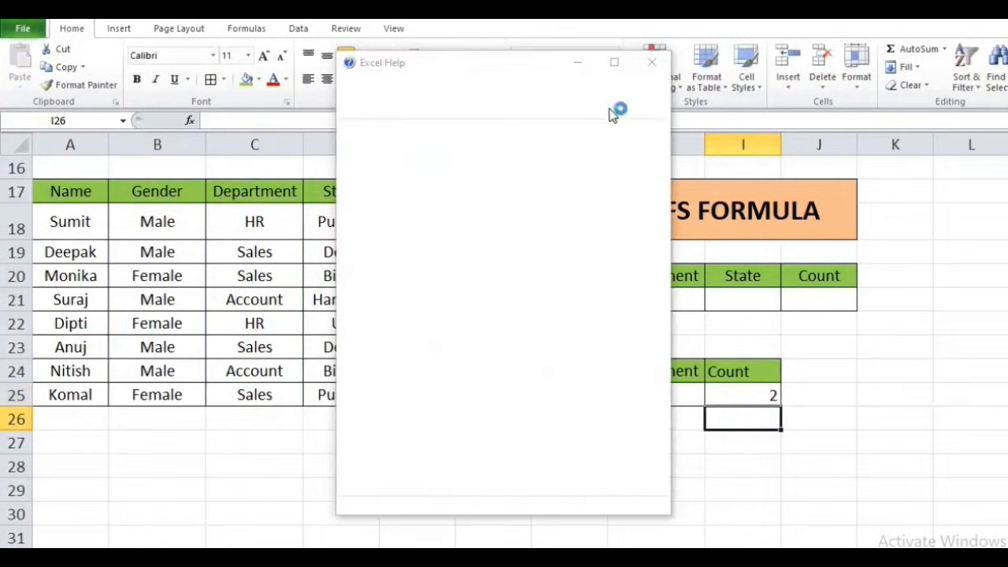
left_click(651, 64)
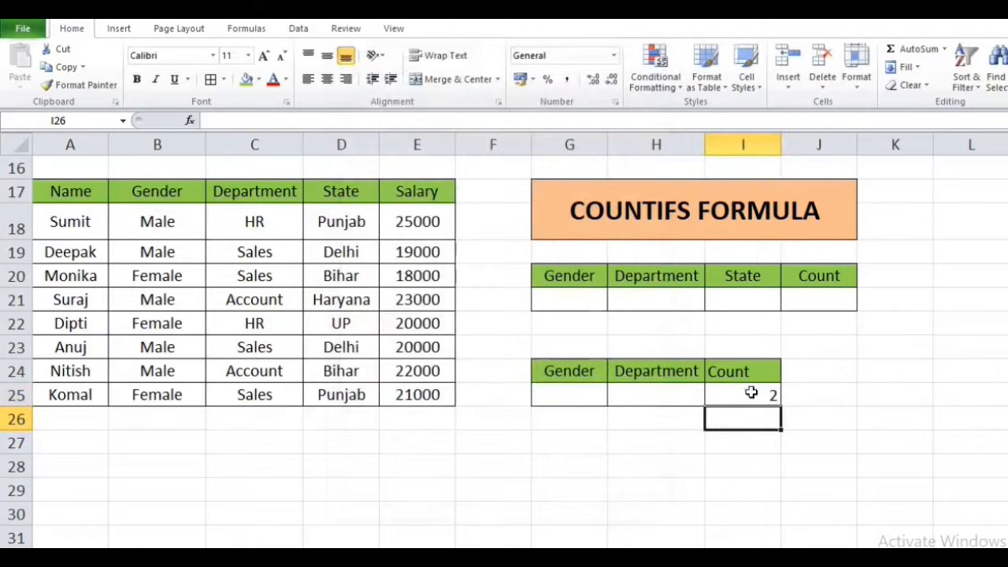
Check the count in I25 against the male Sales rows of the employee table and review the formula's two criteria
left_click(752, 393)
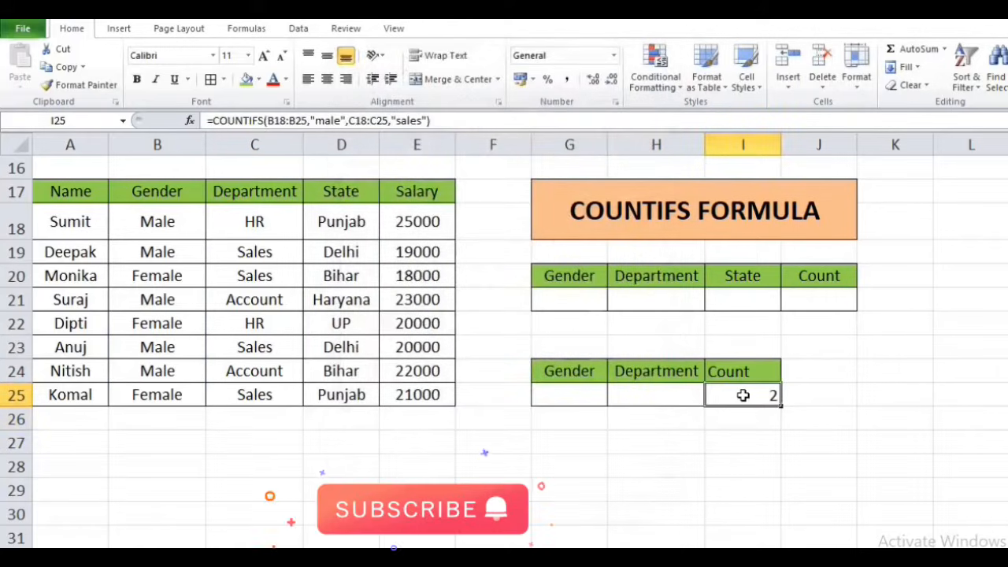
left_click(186, 256)
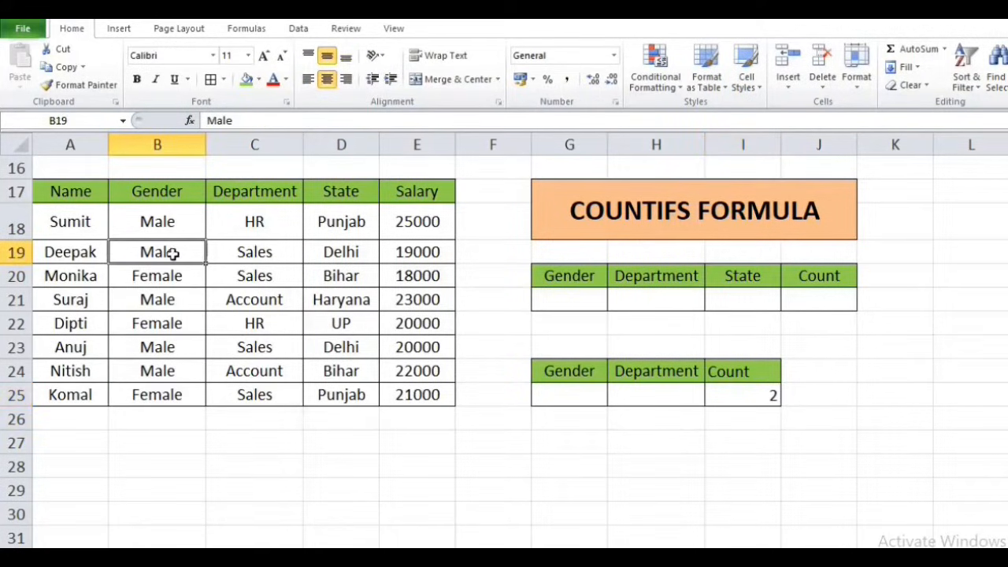
left_click(263, 256)
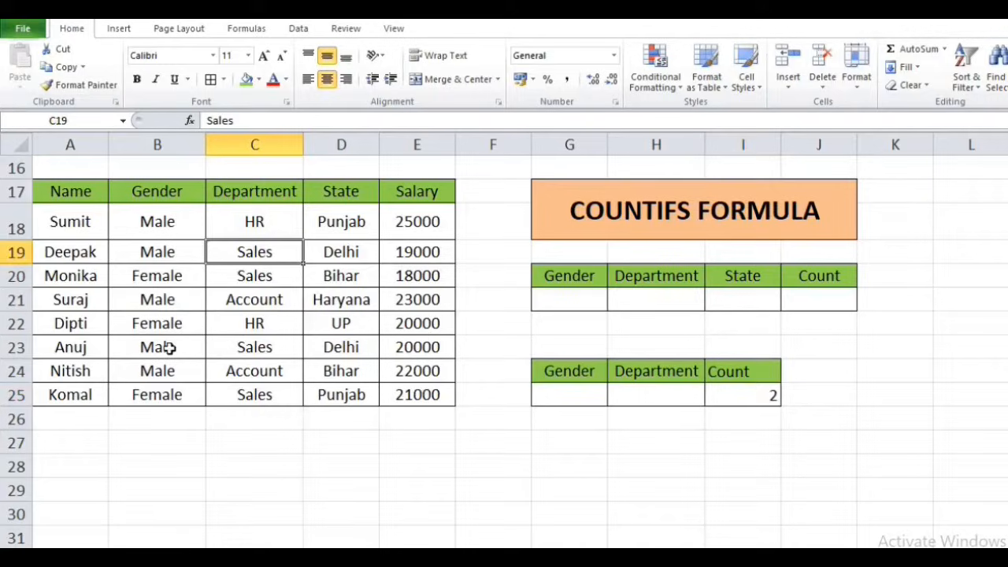
left_click_drag(168, 347, 229, 351)
left_click_drag(162, 254, 272, 256)
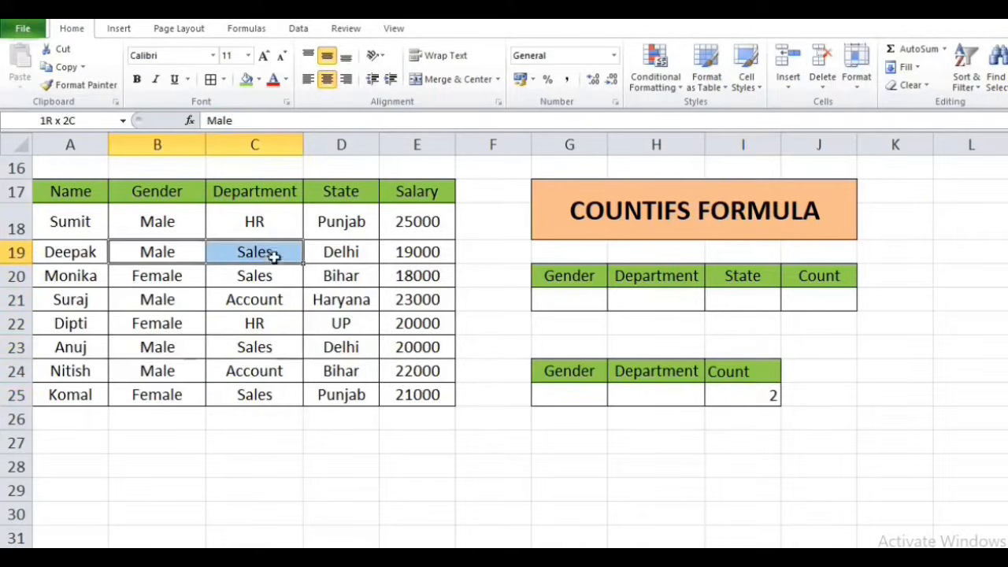
left_click_drag(181, 349, 254, 351)
left_click(738, 389)
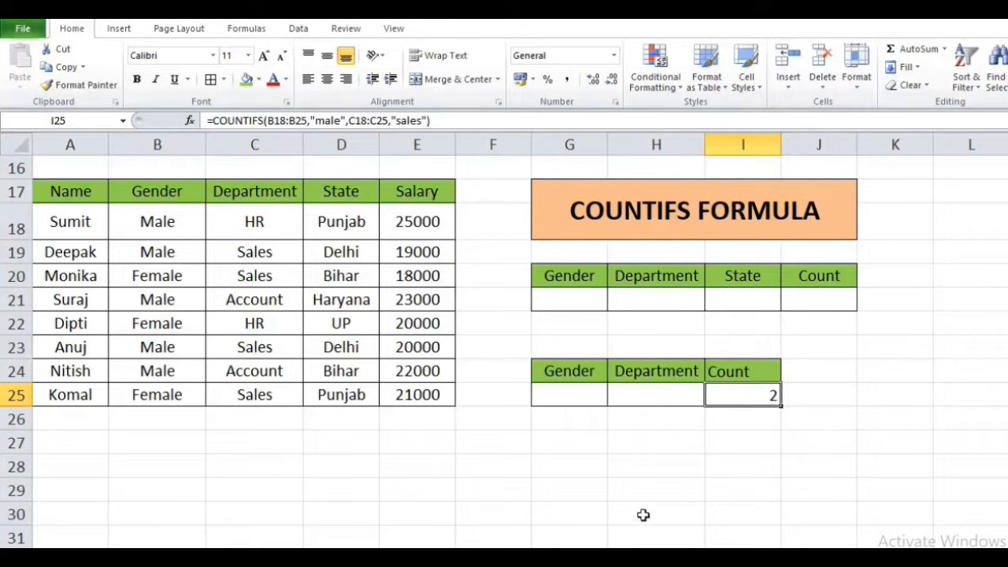
double_click(742, 397)
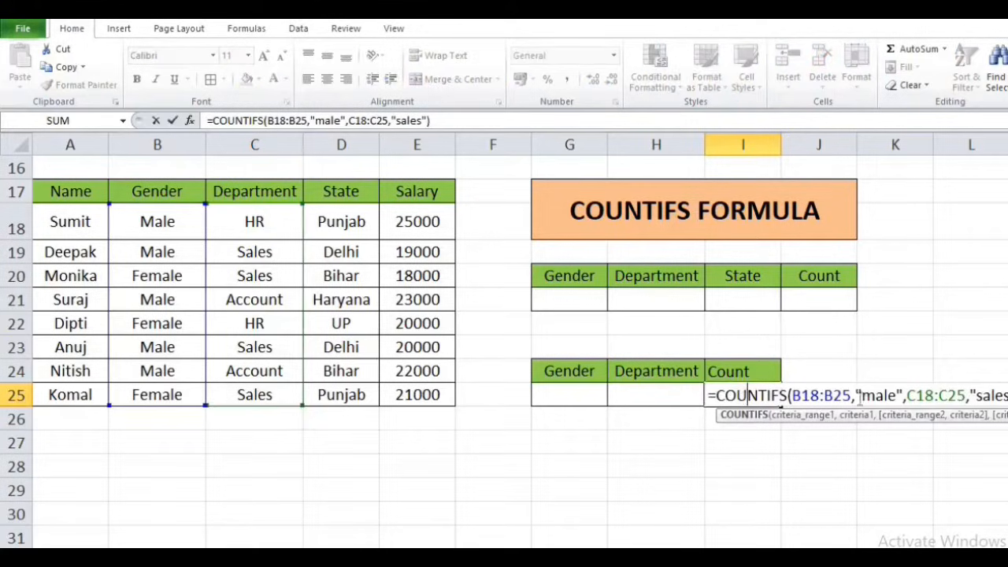
double_click(876, 394)
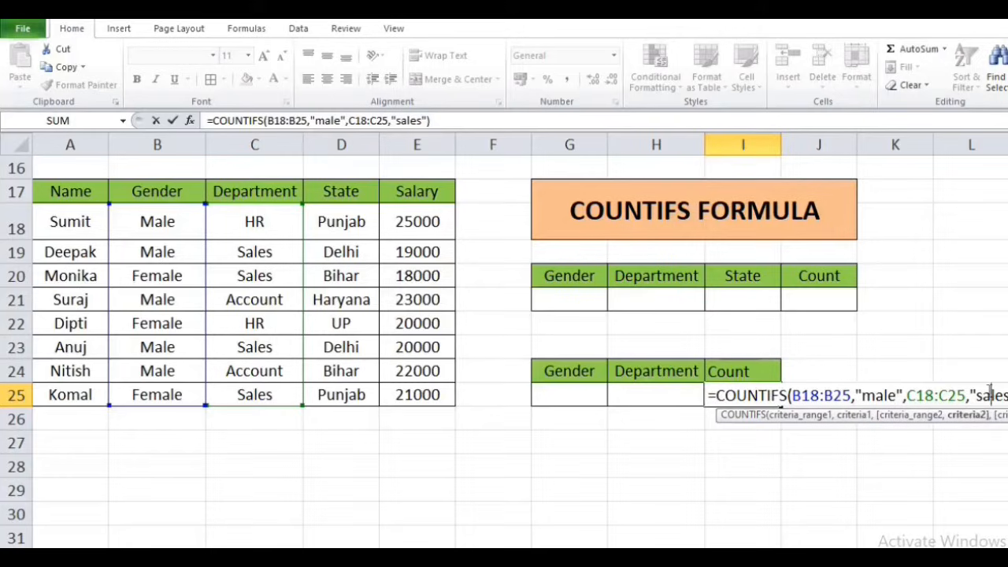
double_click(988, 394)
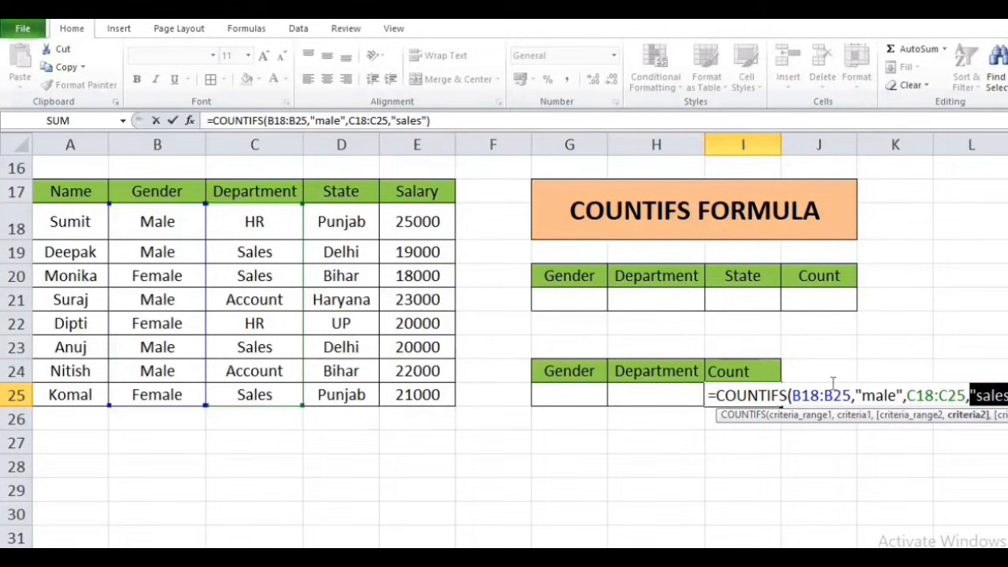
key("Return")
Start a COUNTIFS formula in J21 with gender range B18:B25 and criterion cell G21
left_click(555, 298)
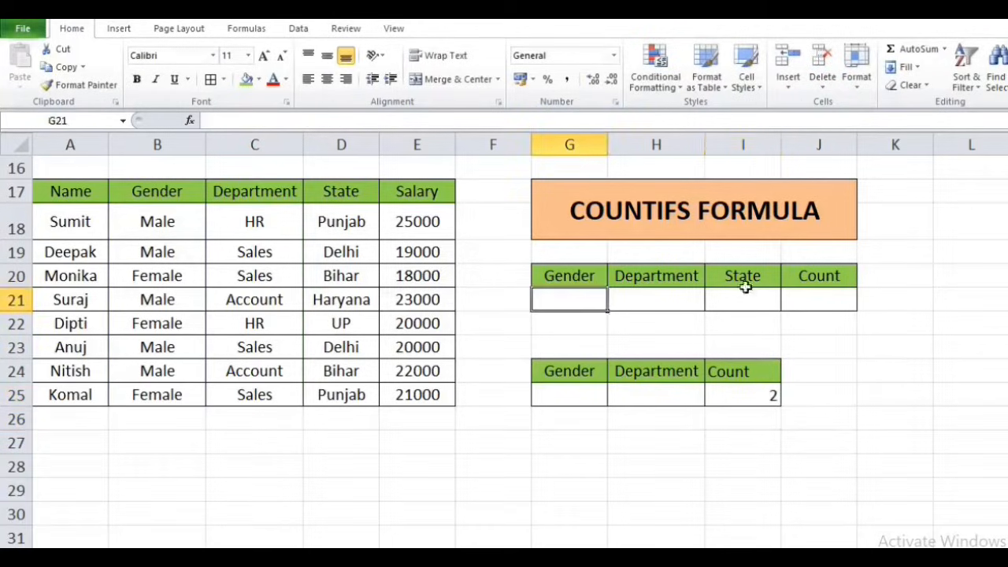
left_click_drag(745, 286, 812, 294)
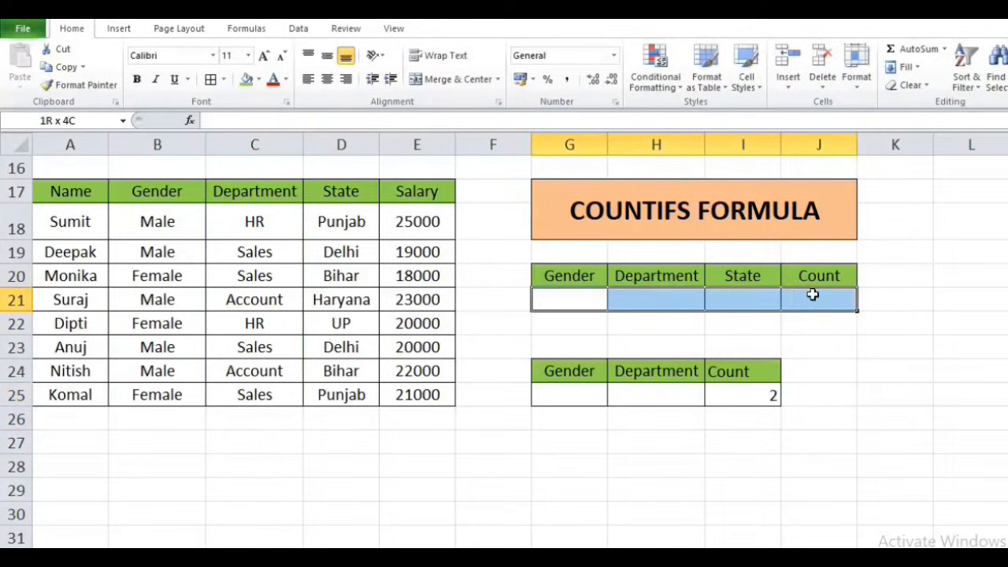
left_click(813, 293)
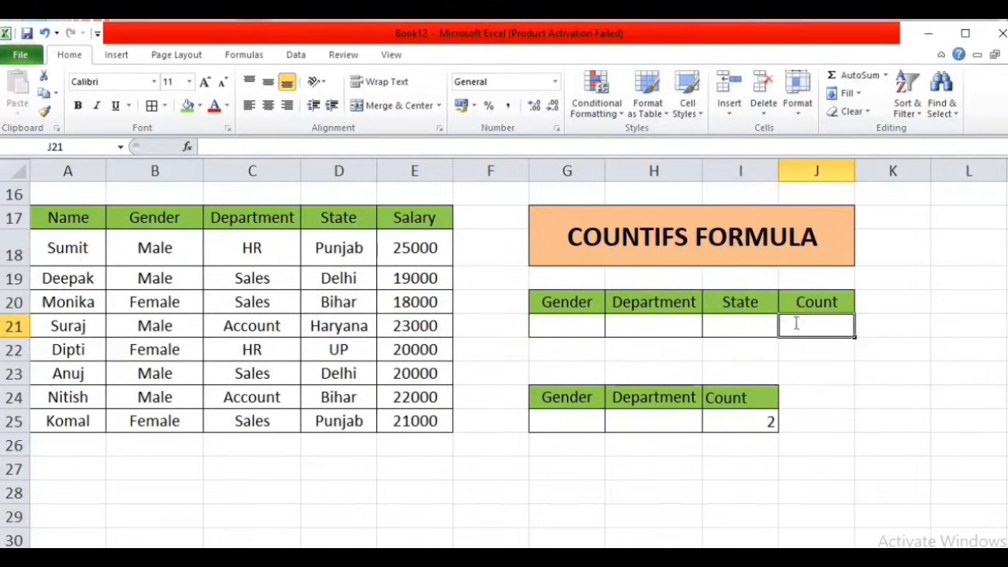
type("=cou")
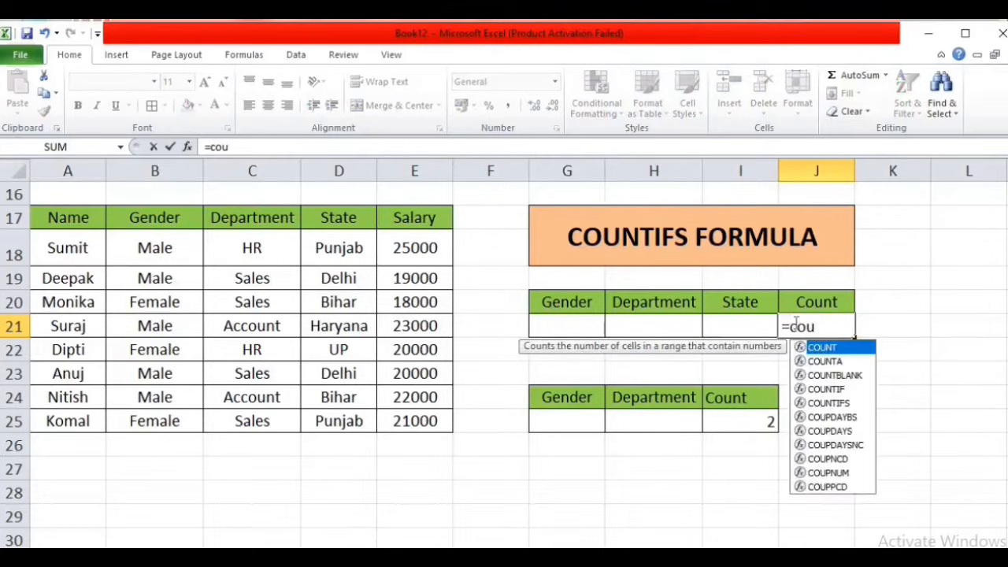
type("ntifs")
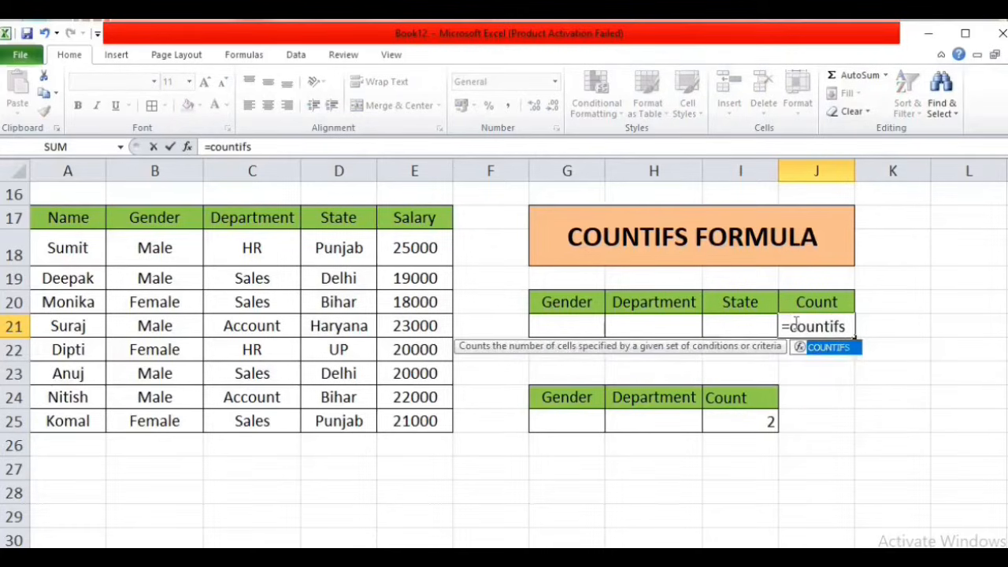
key("Tab")
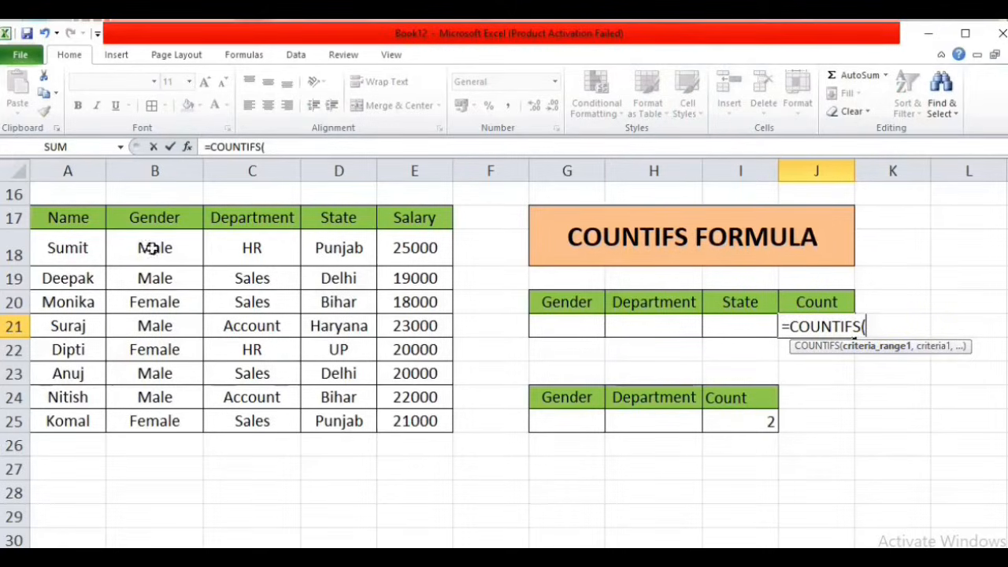
left_click_drag(153, 243, 143, 421)
type(",")
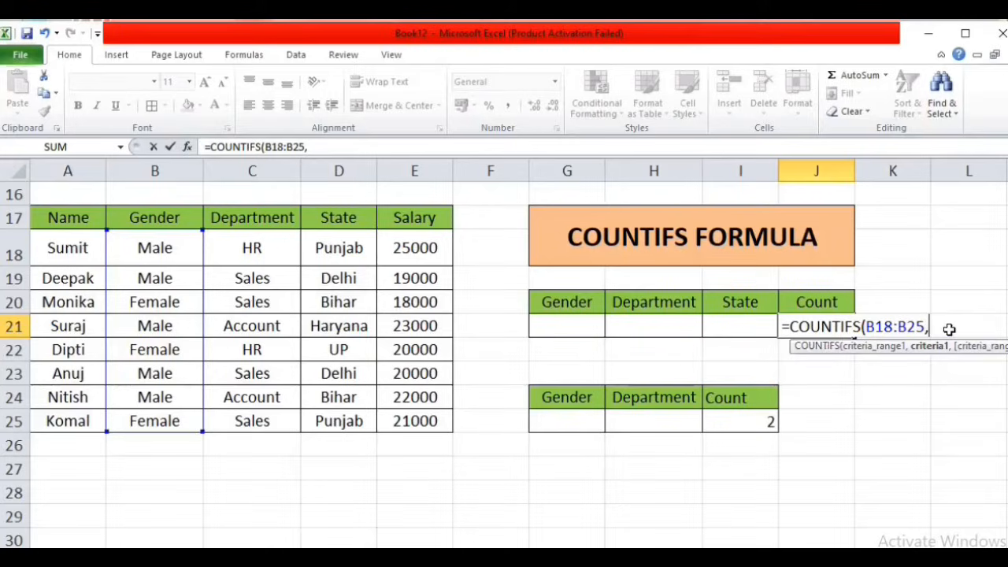
left_click(566, 322)
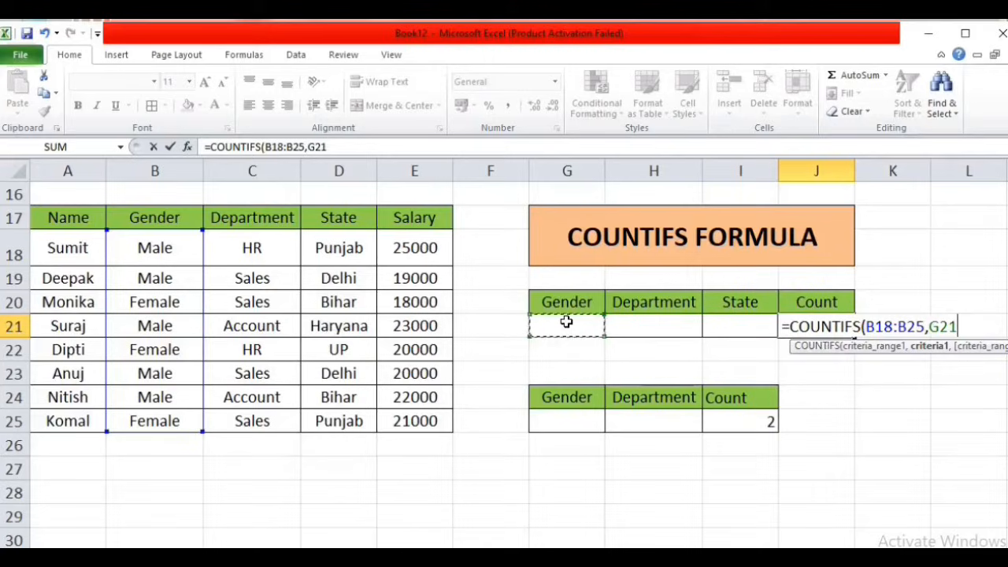
Add department range C18:C25 with criterion cell H21 to the COUNTIFS formula in J21
type(",")
left_click(256, 245)
left_click_drag(260, 288, 270, 421)
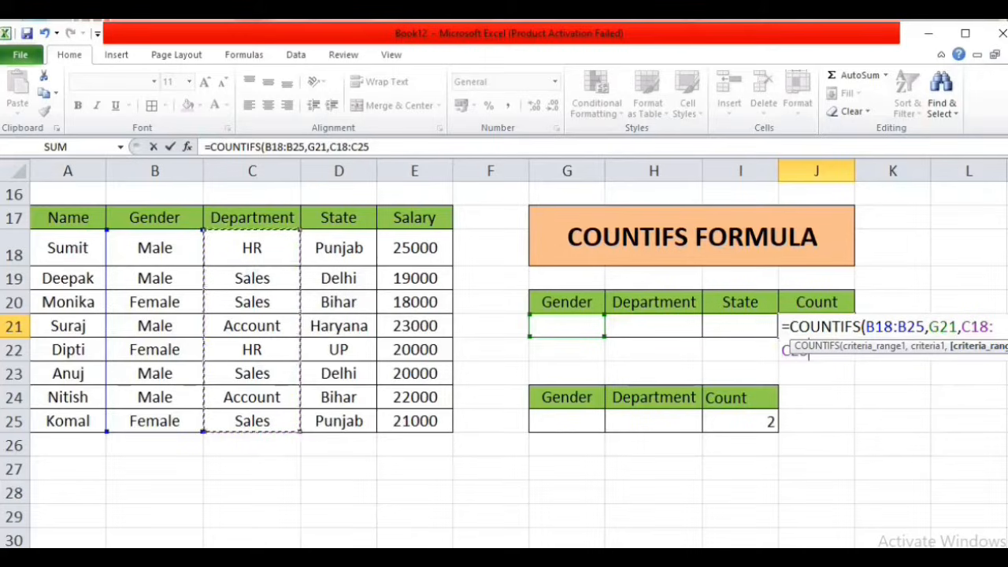
left_click(650, 324)
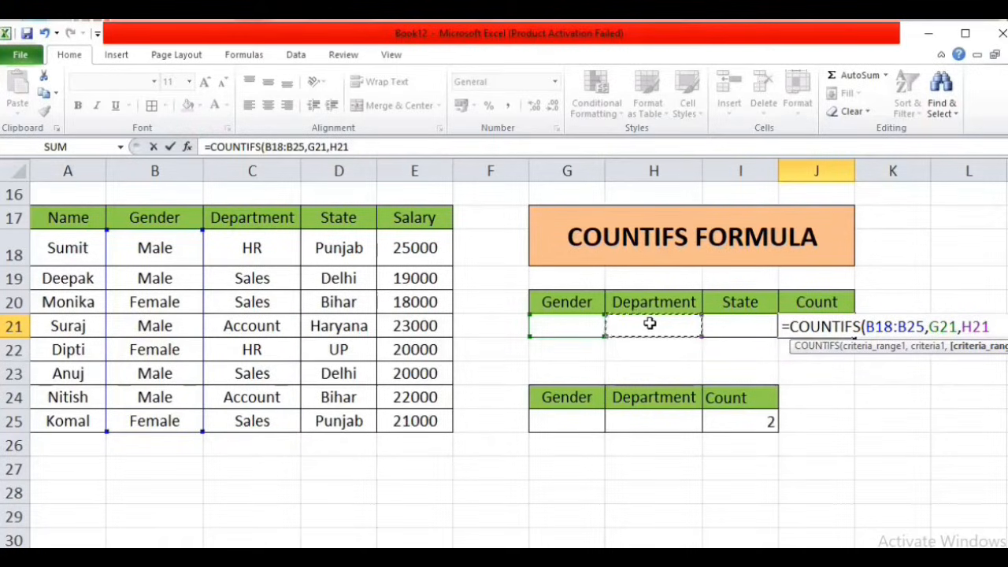
Add state range D18:D25 with criterion cell I21 to the COUNTIFS formula in J21 and complete it
type(",")
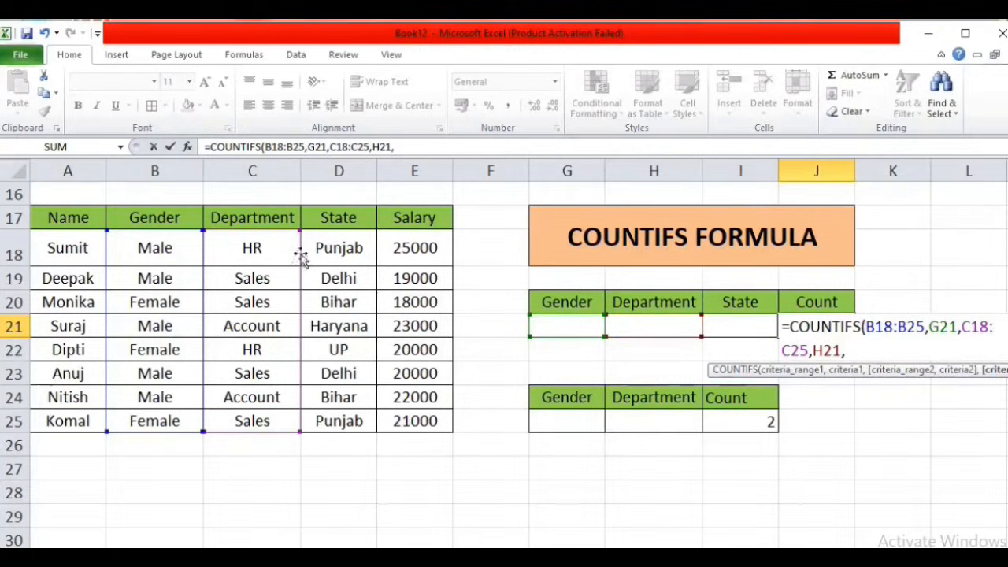
left_click_drag(338, 247, 344, 421)
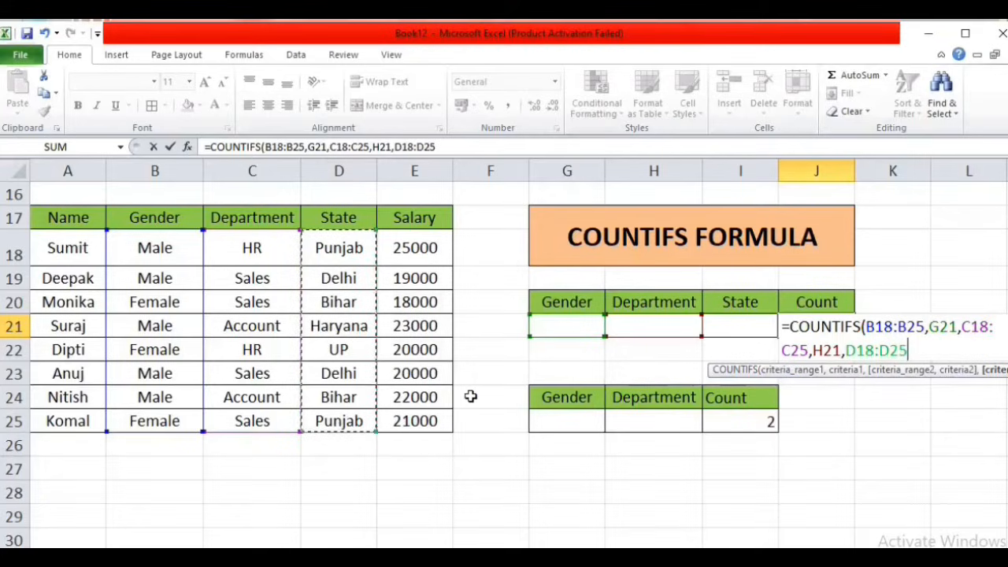
type(",")
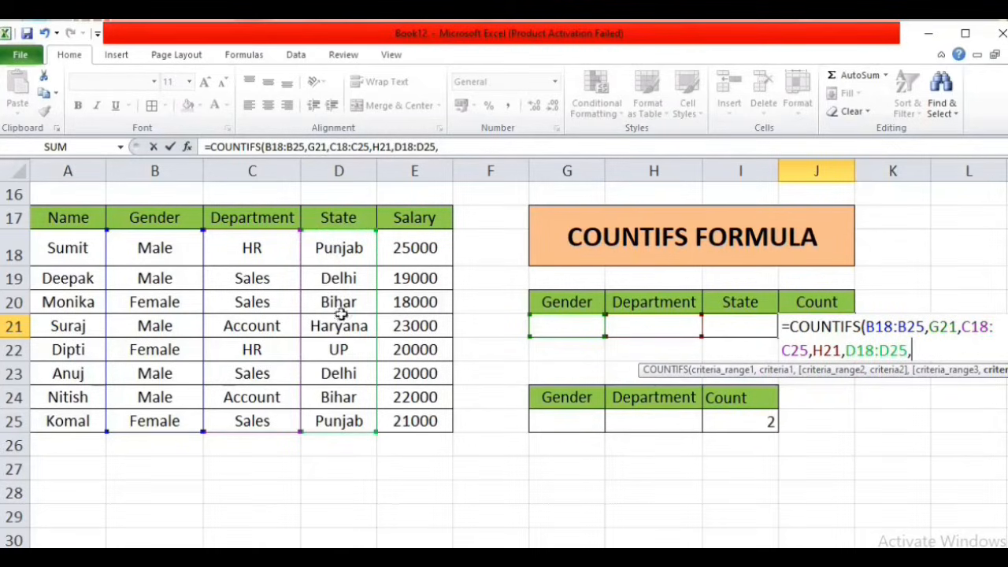
left_click(742, 329)
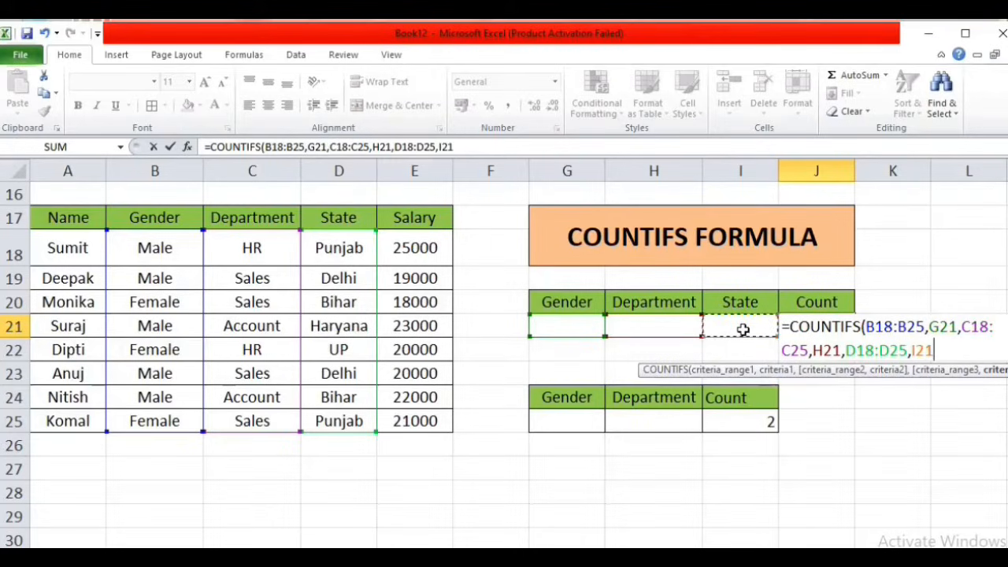
type(")")
key("Return")
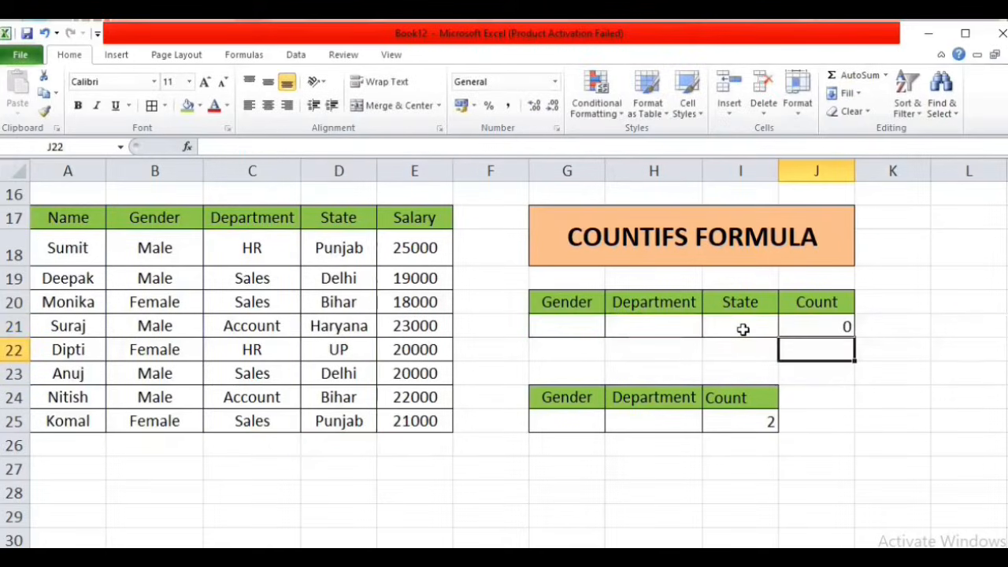
Review the COUNTIFS formula in J21 and the empty criteria cells it refers to
left_click(832, 323)
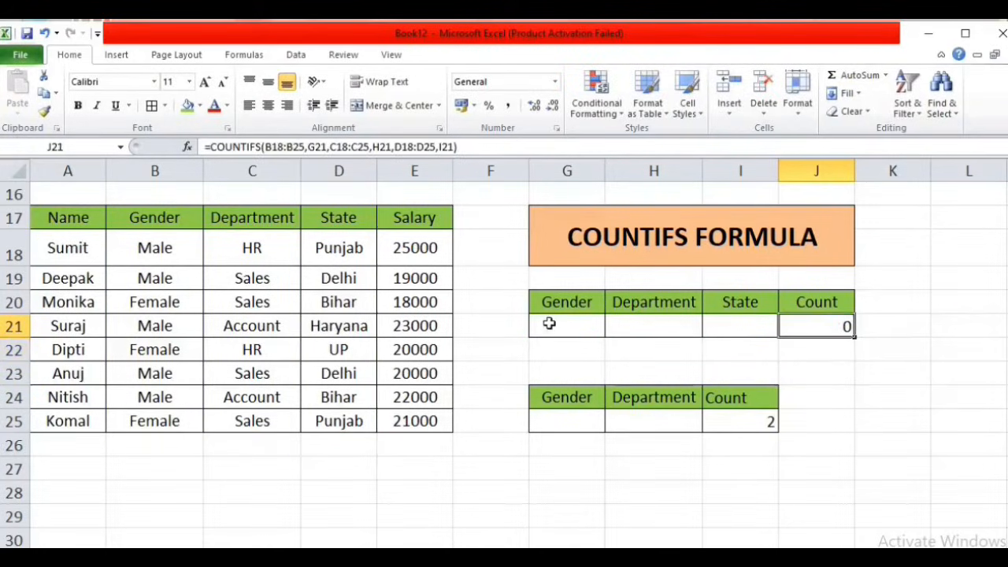
left_click(598, 325)
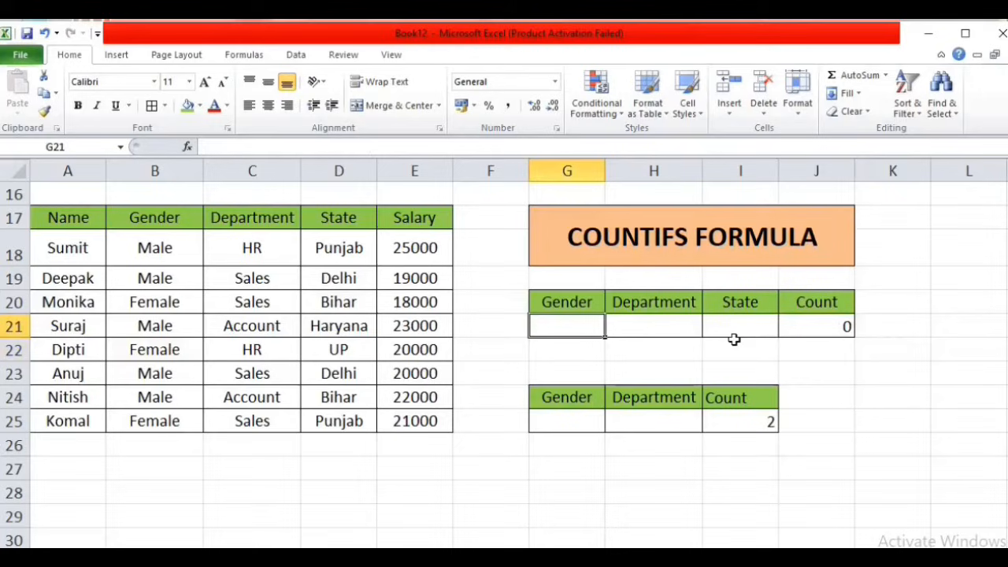
double_click(787, 331)
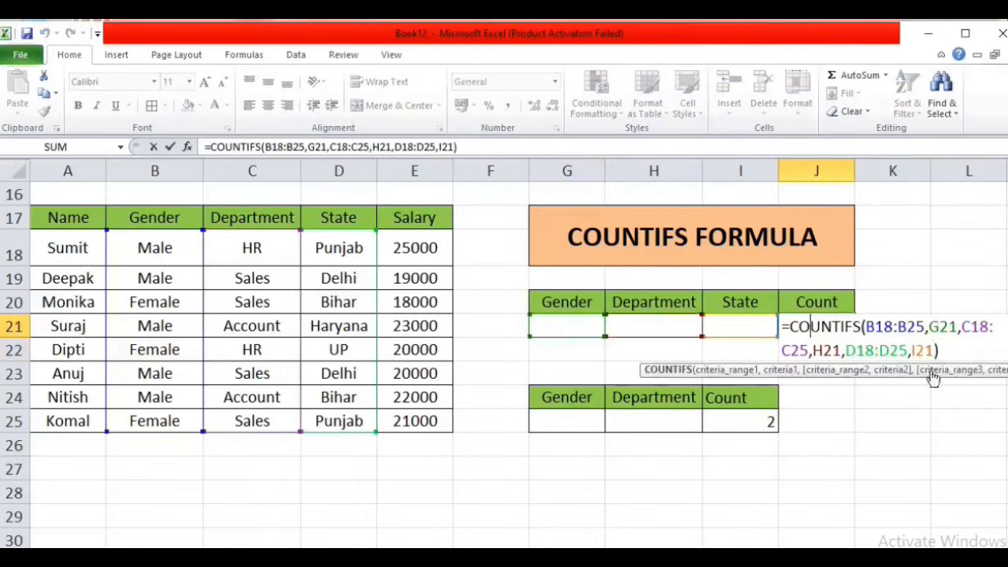
key("Return")
Enter the criteria Female in G21, Sales in H21 and punjab in I21
left_click(566, 323)
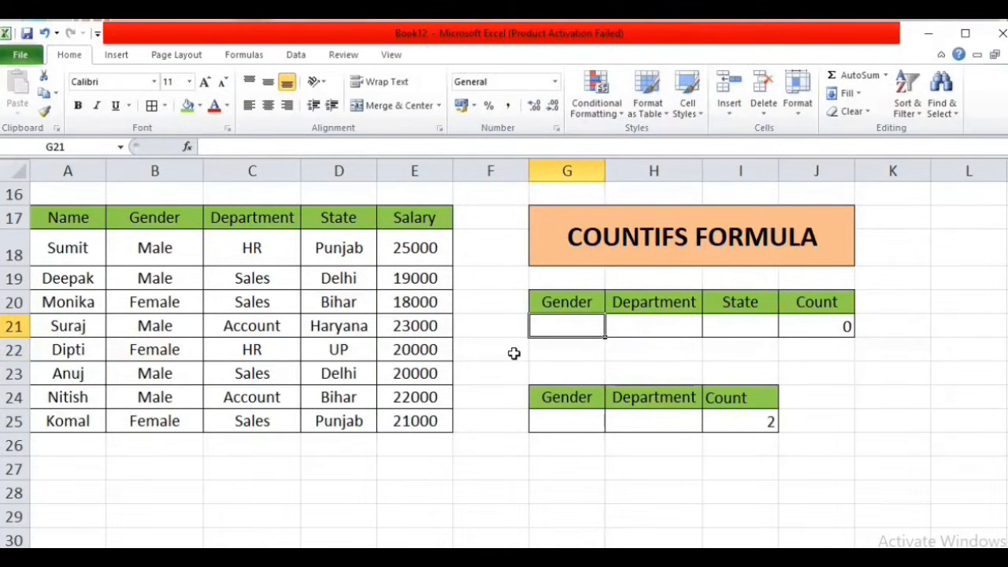
type("Female")
key("Tab")
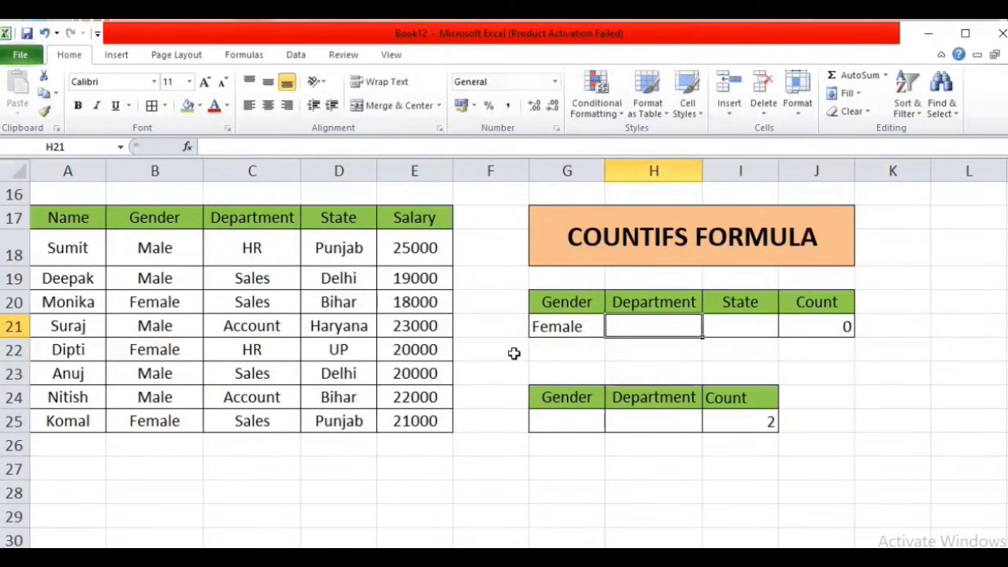
type("Sales")
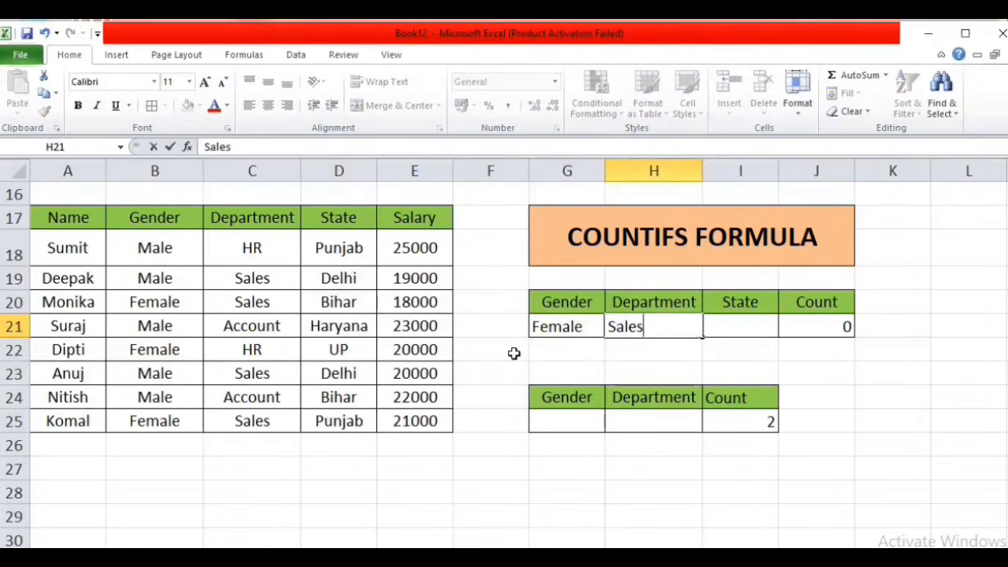
key("Tab")
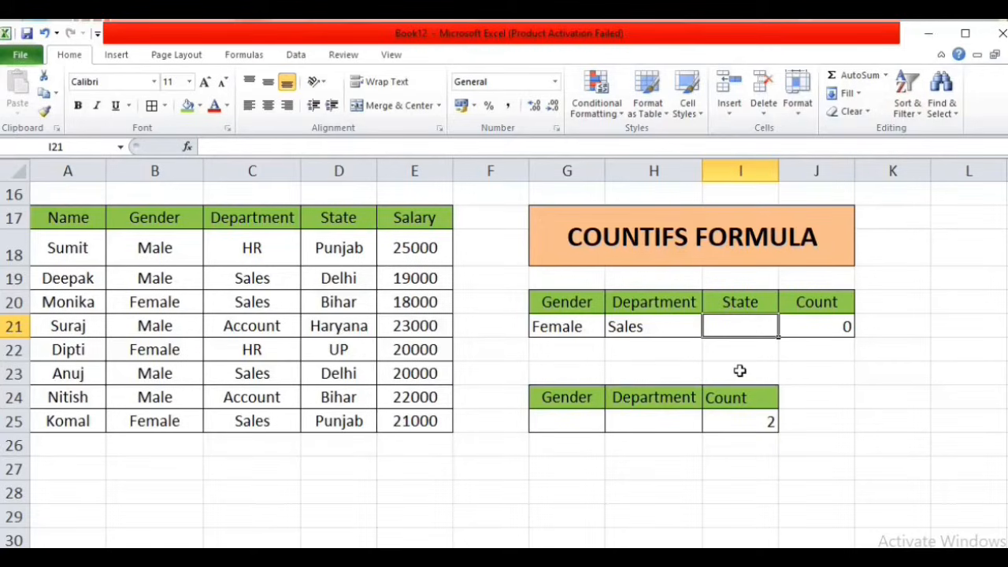
type("punjab")
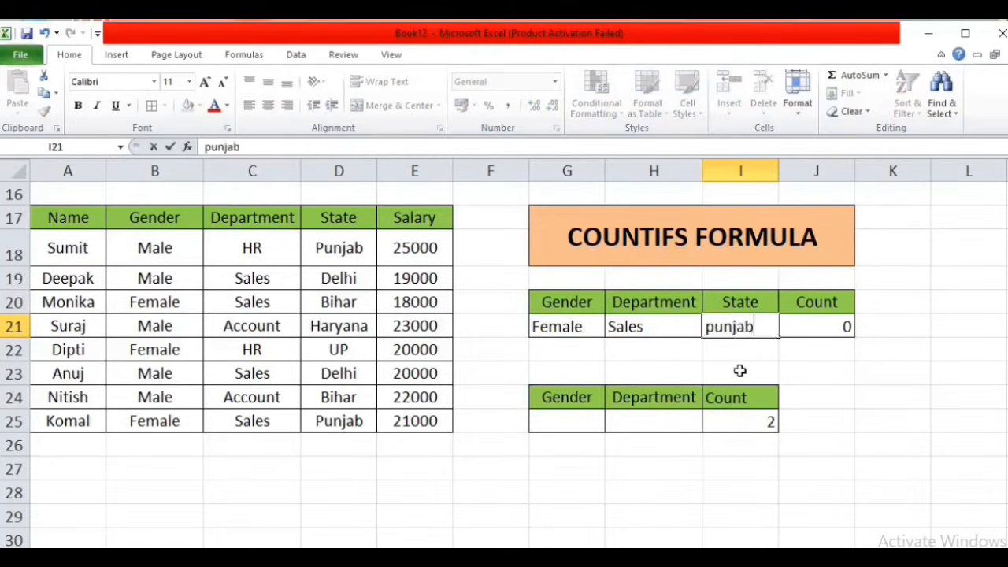
key("Return")
Check the count in J21 against the gender, department and state criteria entered in row 21
left_click(810, 328)
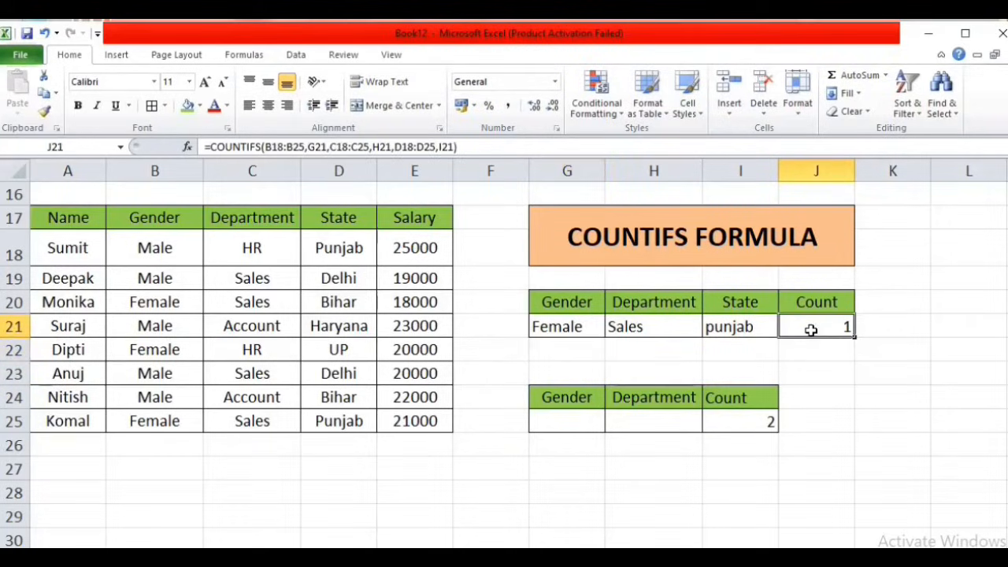
left_click(569, 323)
left_click(658, 328)
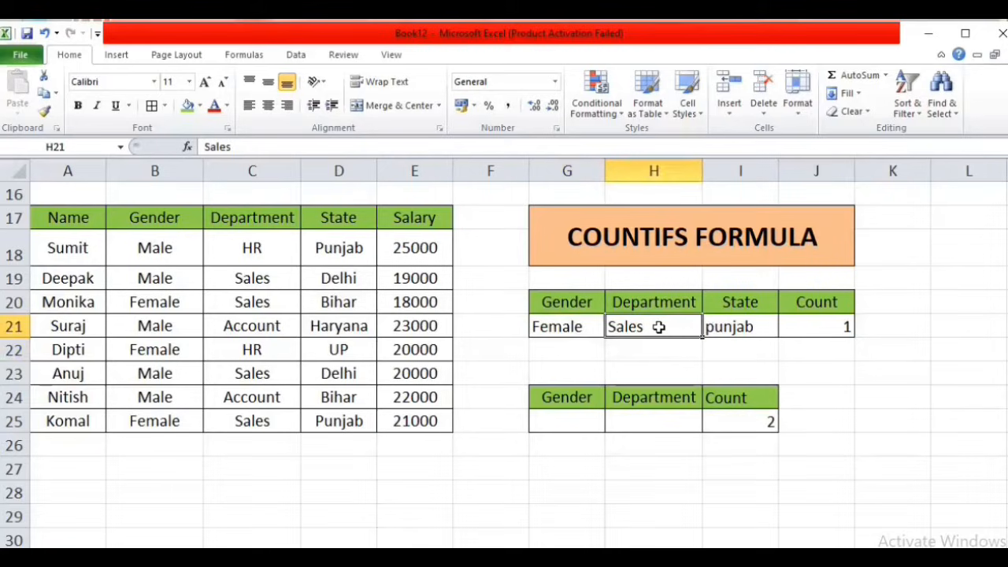
left_click(708, 328)
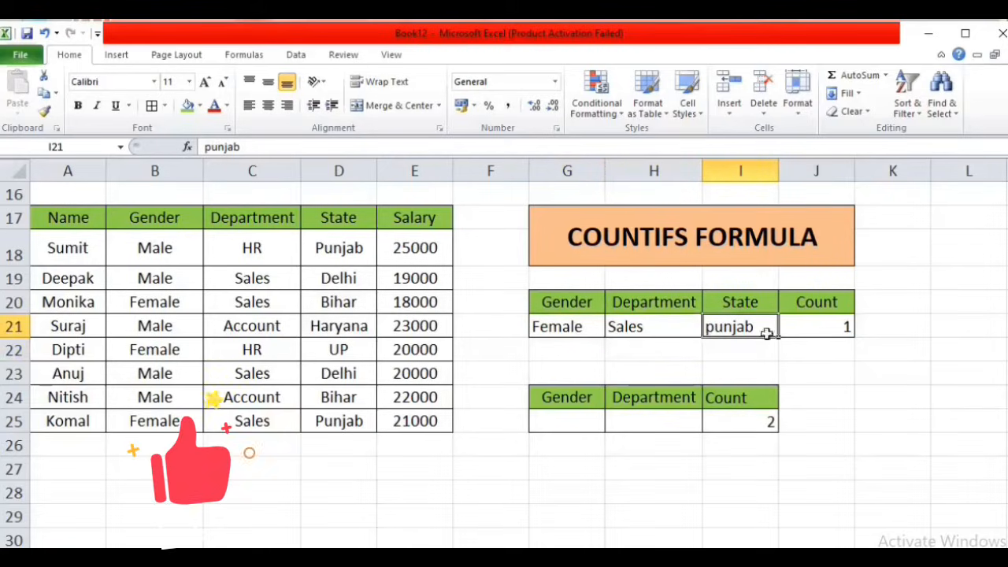
left_click(818, 327)
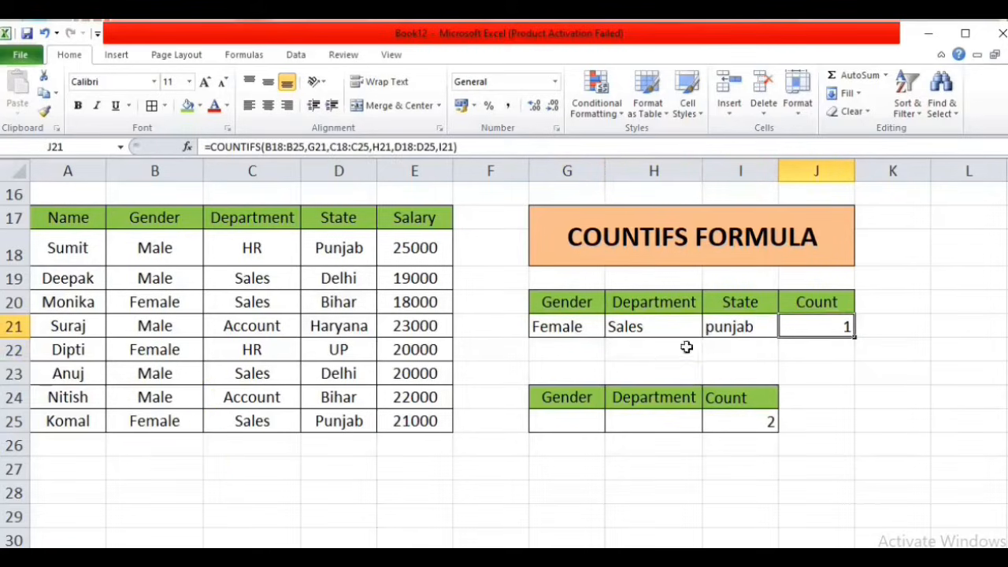
Change the gender criterion in G21 to male and the state criterion in I21 to Delhi
left_click(569, 331)
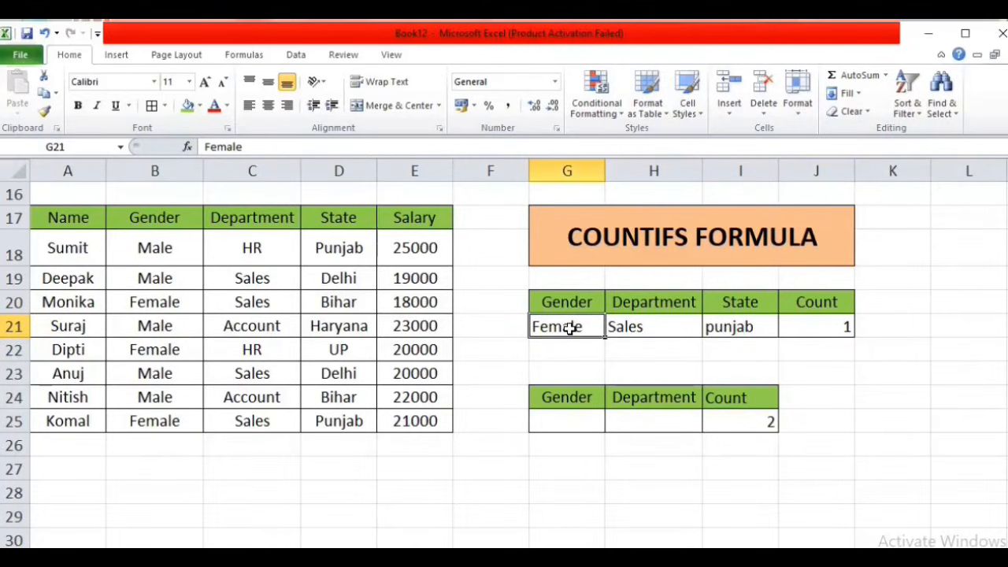
type("mal")
key("Return")
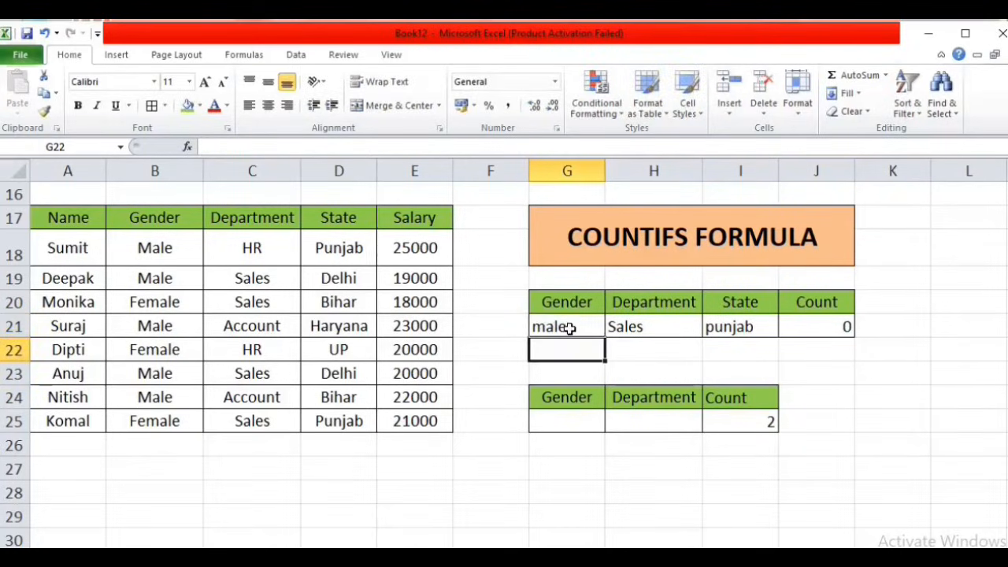
left_click(565, 329)
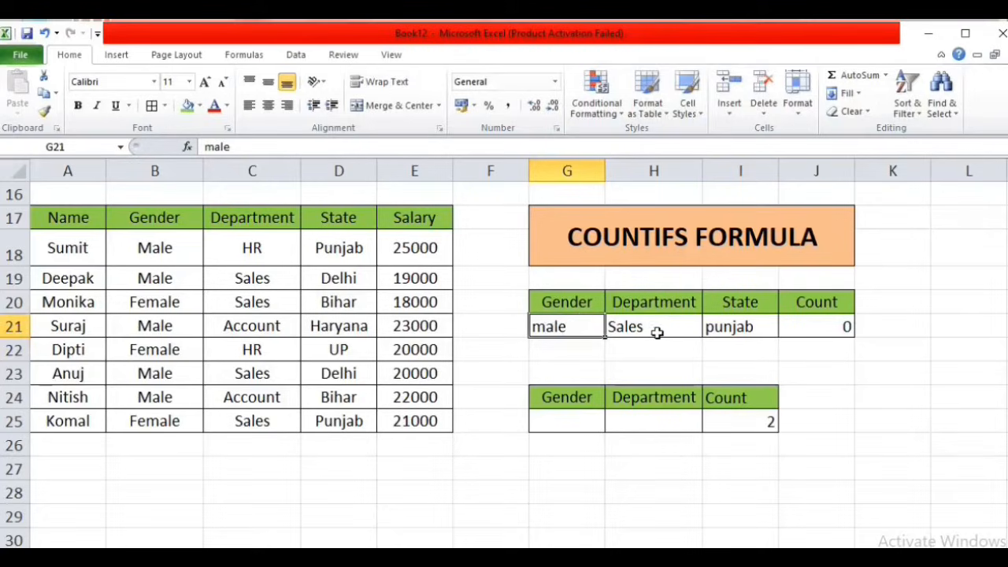
left_click(735, 328)
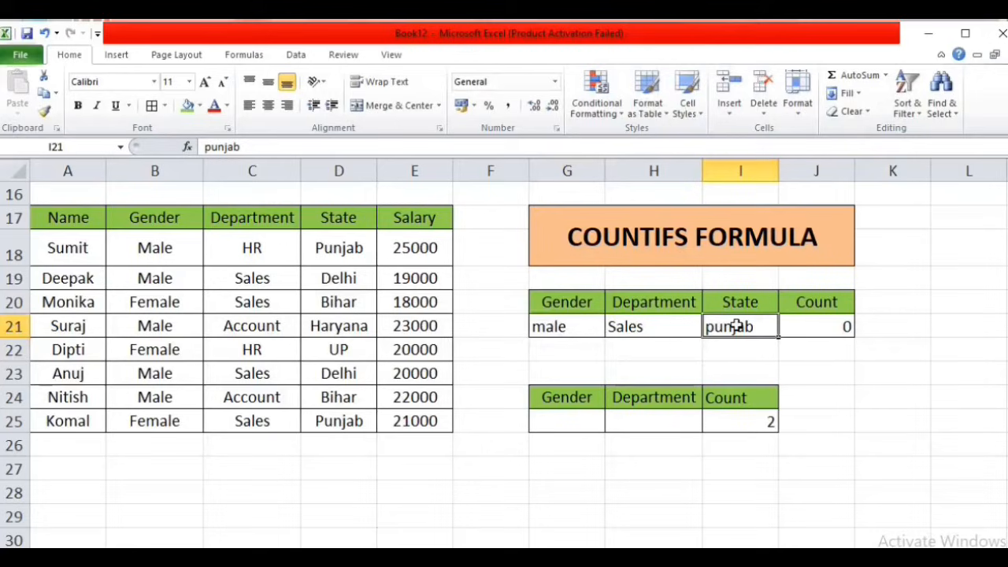
type("Delhi")
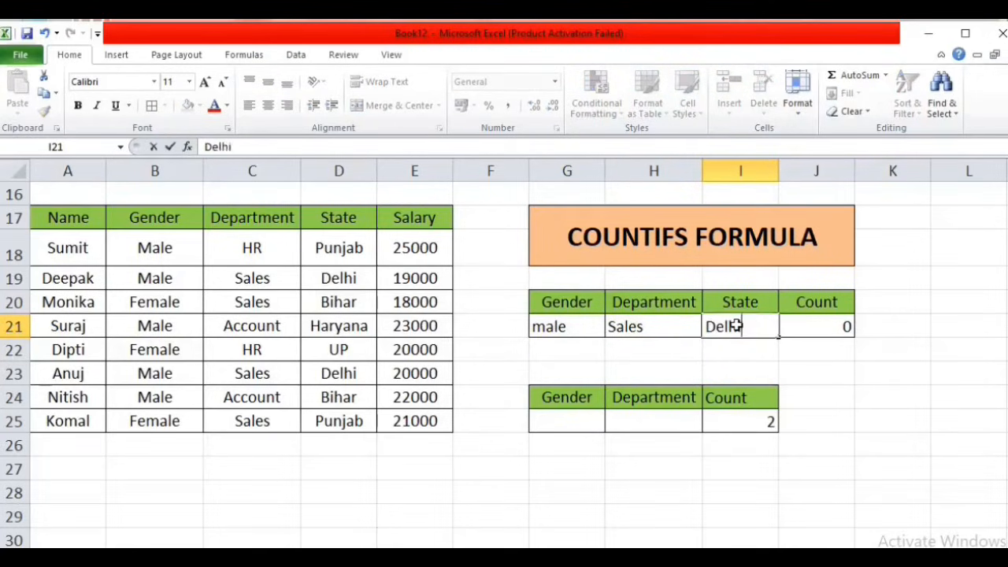
key("Return")
Check the count in J21 by comparing the gender, department and state values in employee rows 18, 19 and 23 with the row 21 criteria
left_click(756, 327)
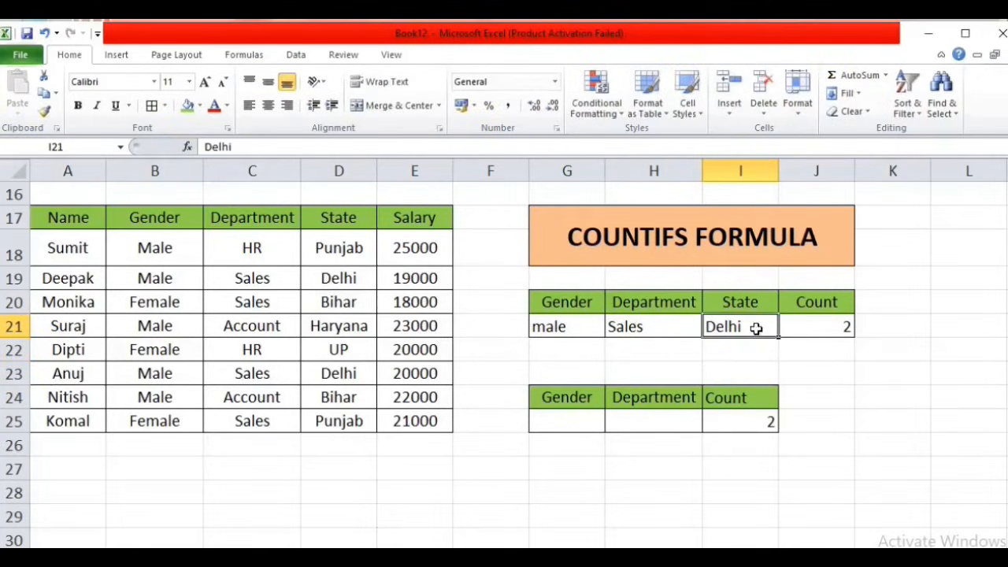
left_click(804, 326)
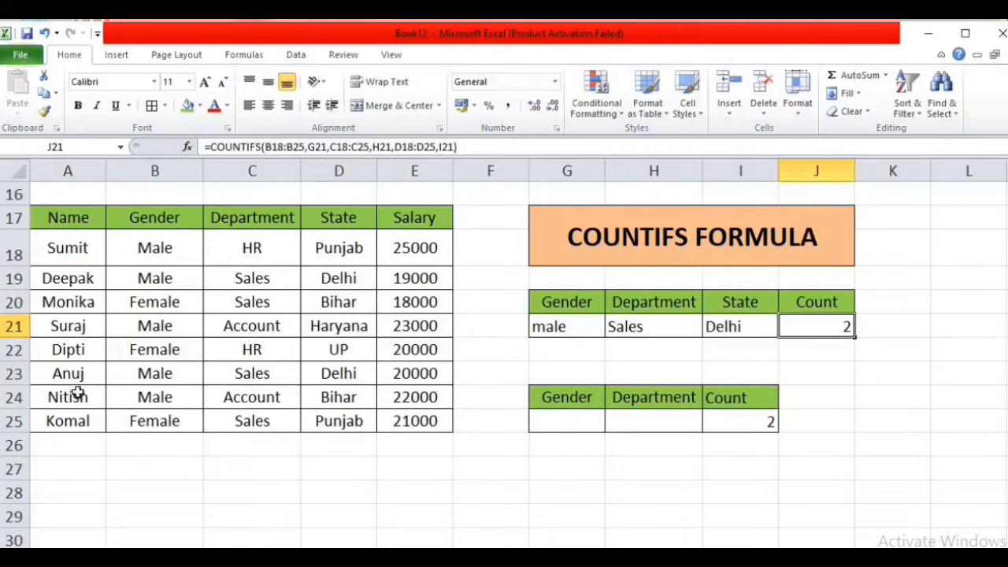
left_click(175, 251)
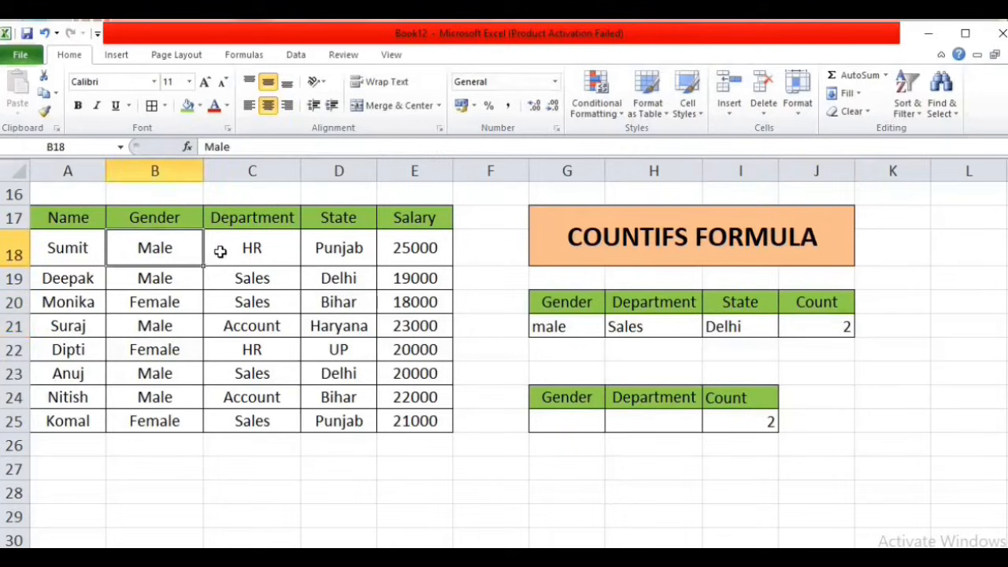
left_click(273, 250)
left_click(159, 279)
left_click_drag(209, 279, 339, 279)
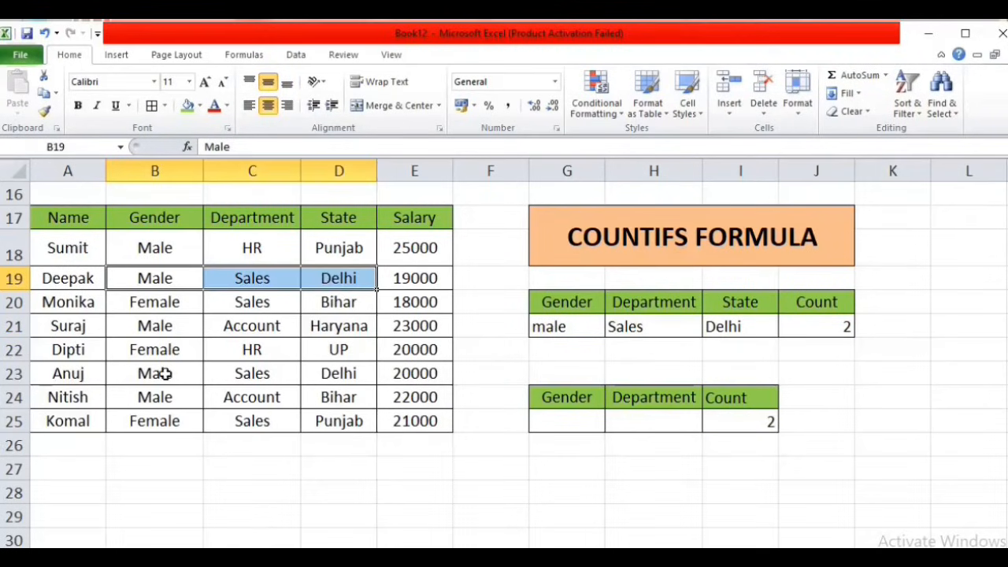
left_click_drag(153, 374, 328, 374)
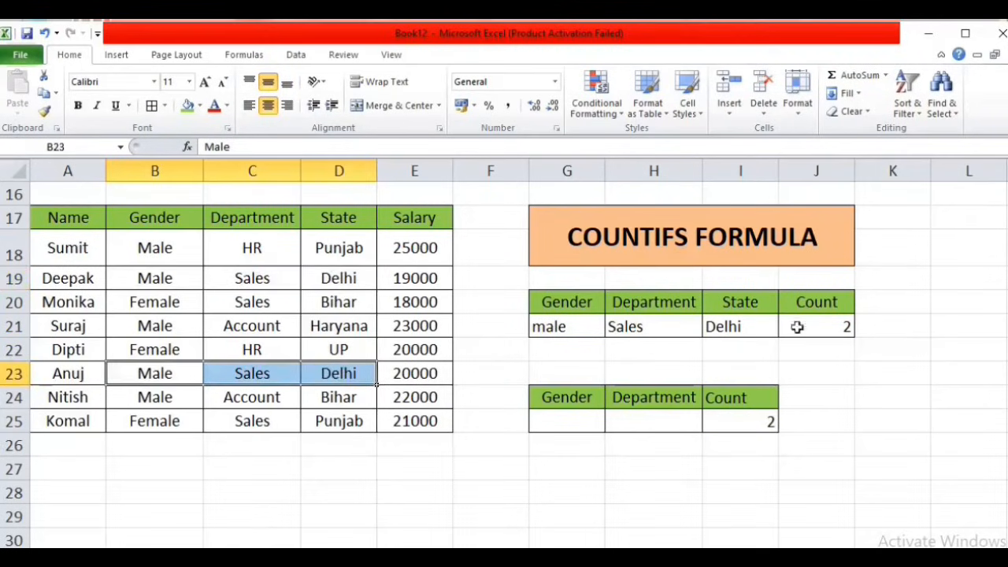
left_click(818, 325)
Change the department criterion in H21 to hr and the state criterion in I21 to punjab, and check the count in J21
left_click(566, 325)
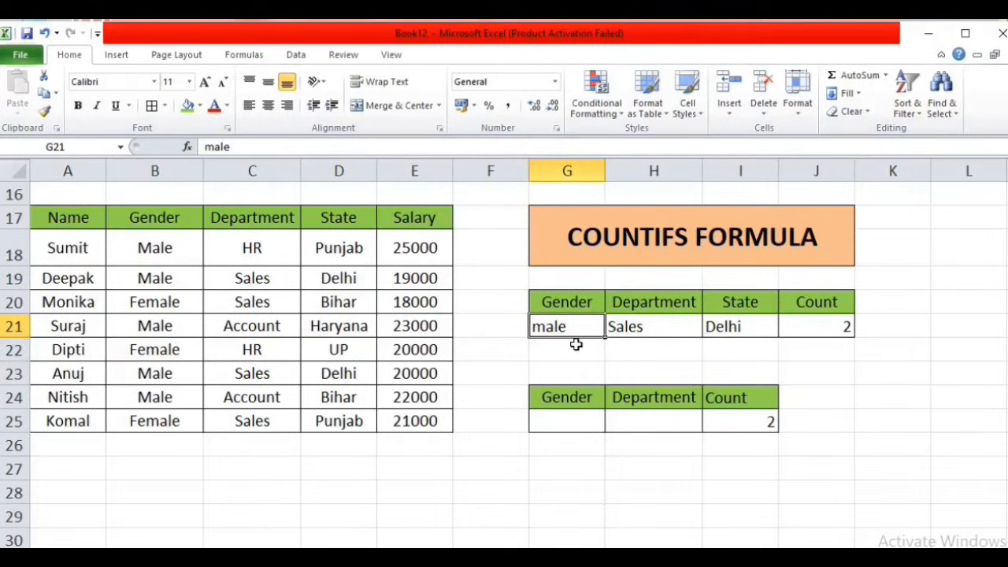
left_click(666, 332)
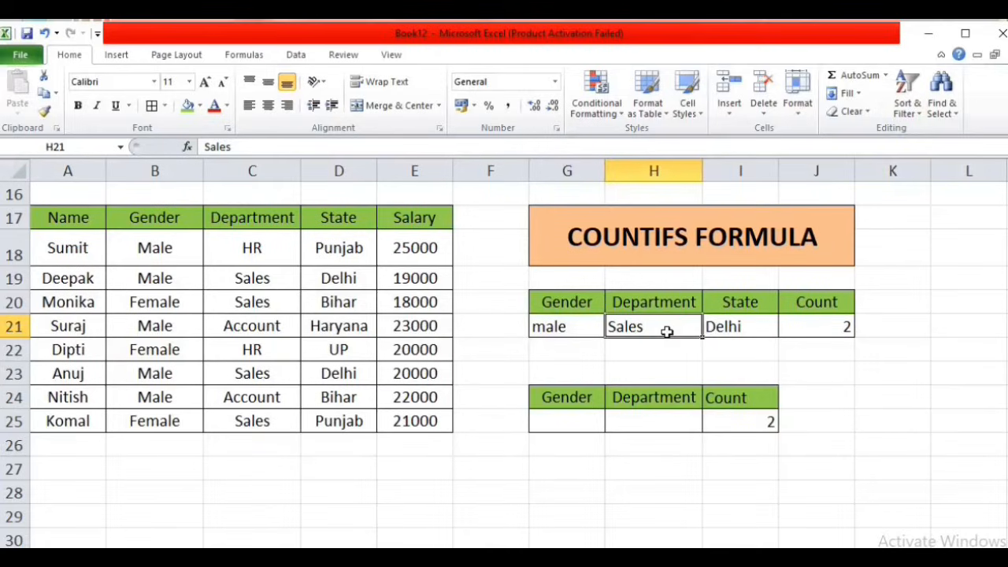
type("hr")
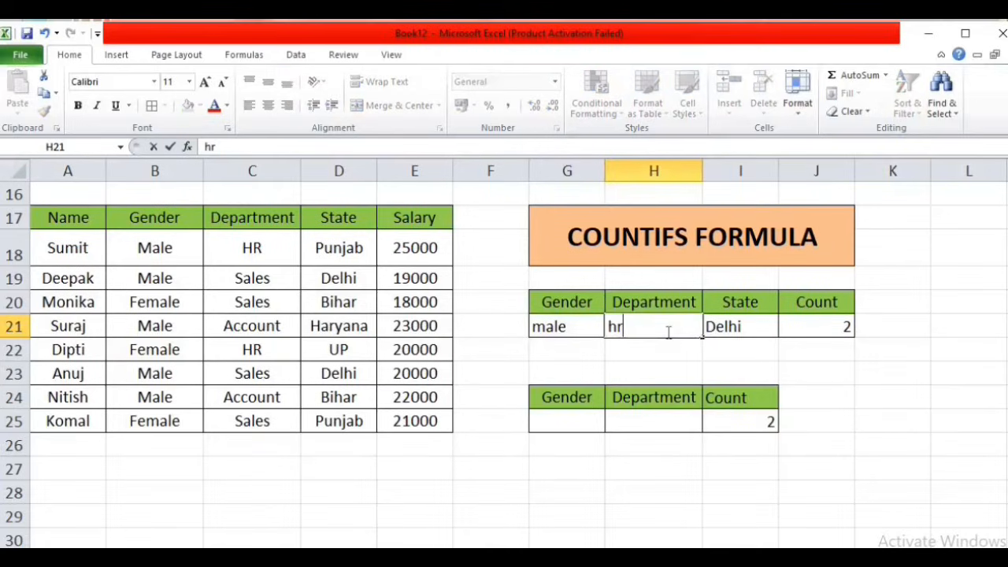
key("Return")
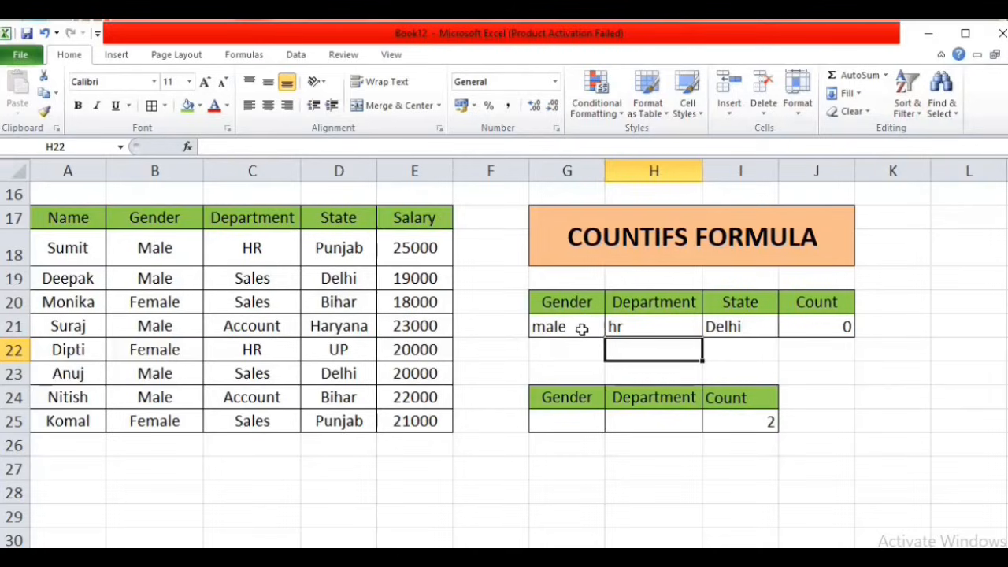
left_click(641, 329)
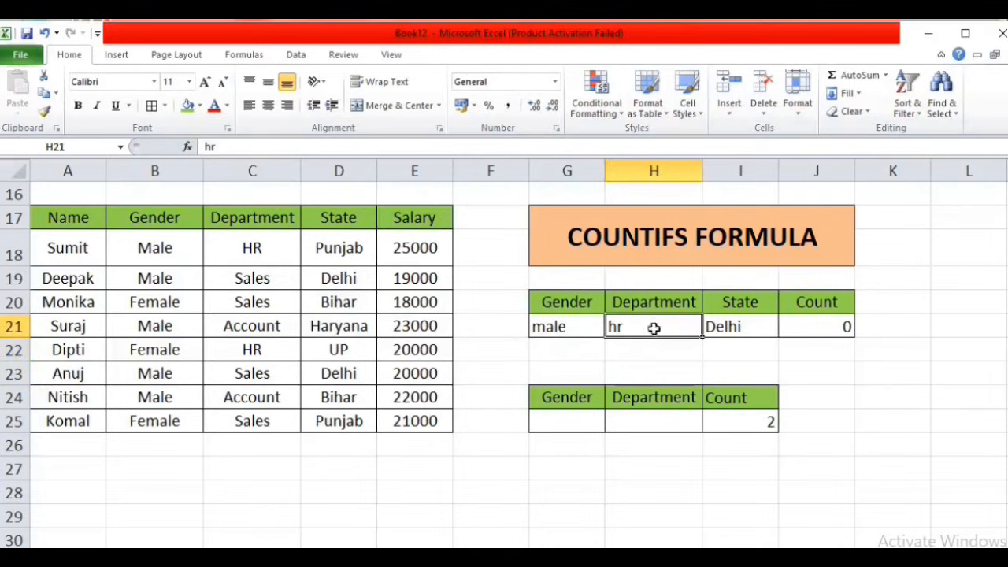
left_click(732, 327)
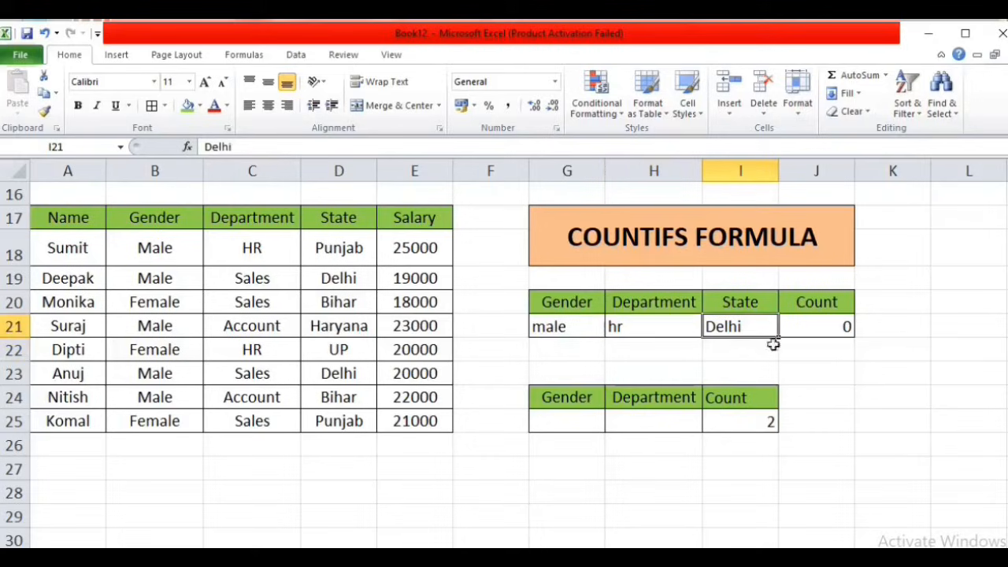
type("pu")
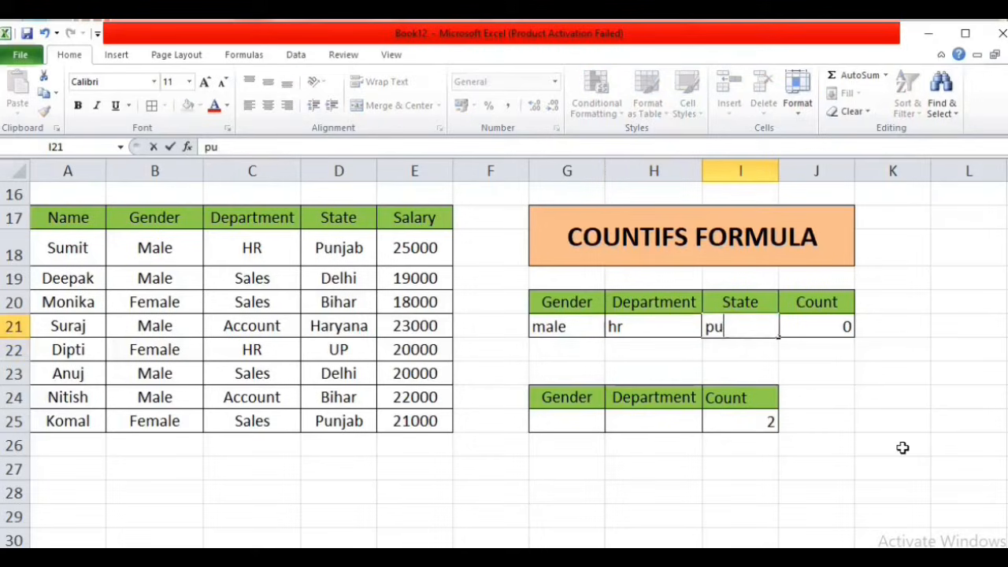
type("njab")
key("Return")
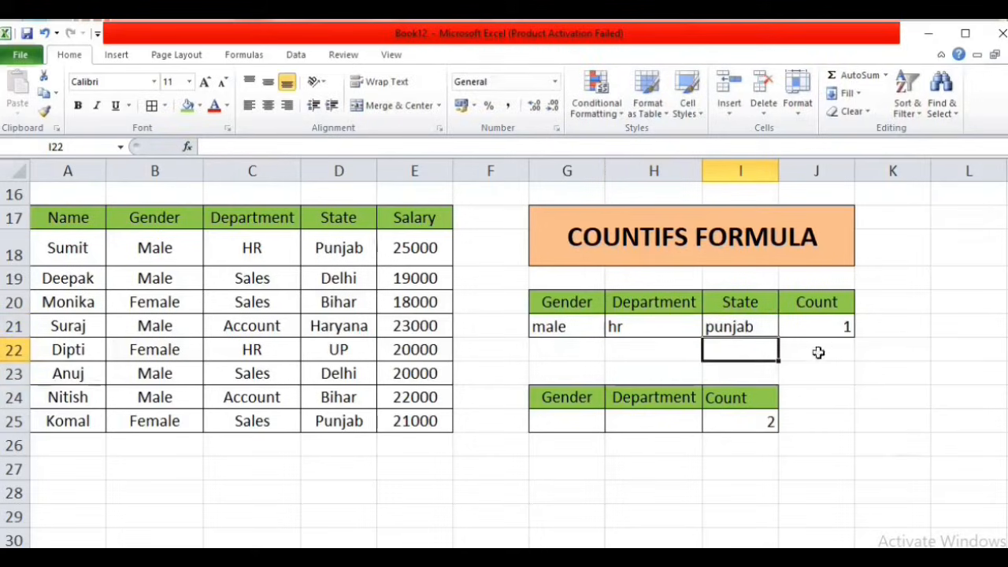
left_click(831, 328)
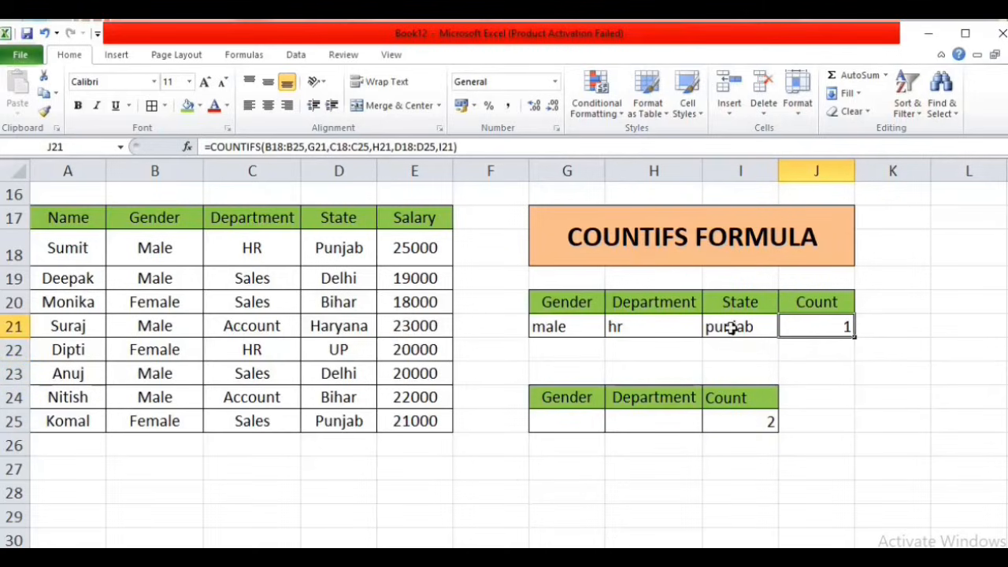